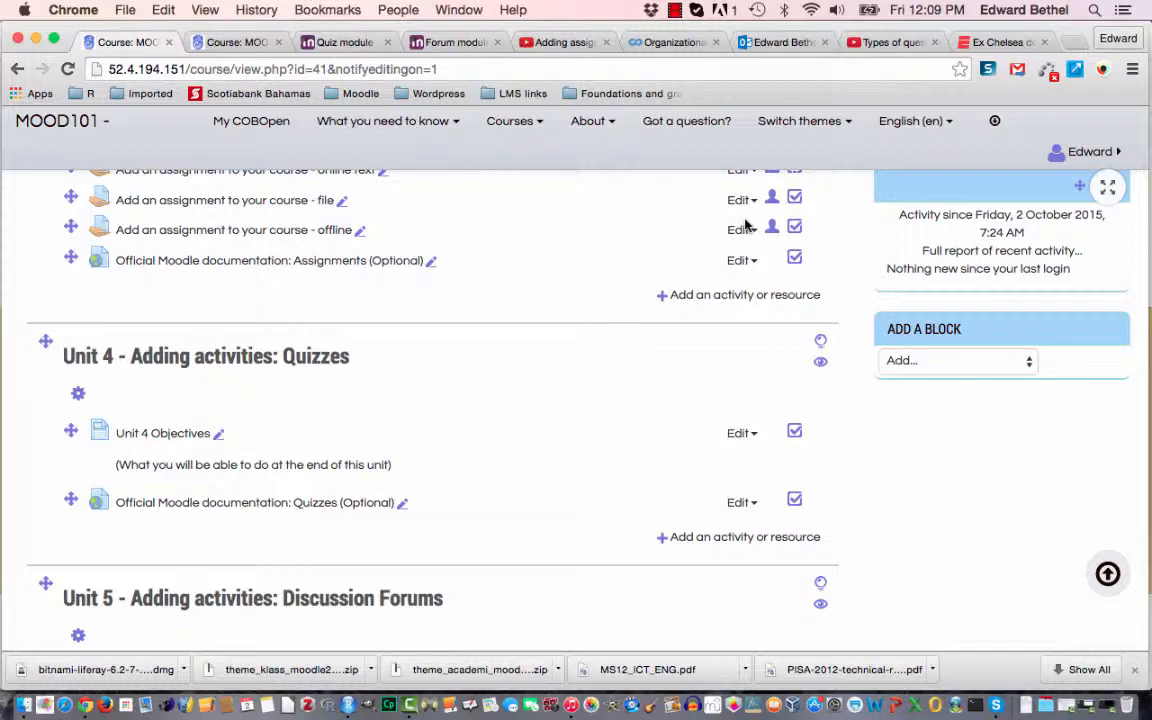
Add a new Quiz activity to the "Unit 4 - Adding activities: Quizzes" section of the course.
scroll(589, 237, up, 20)
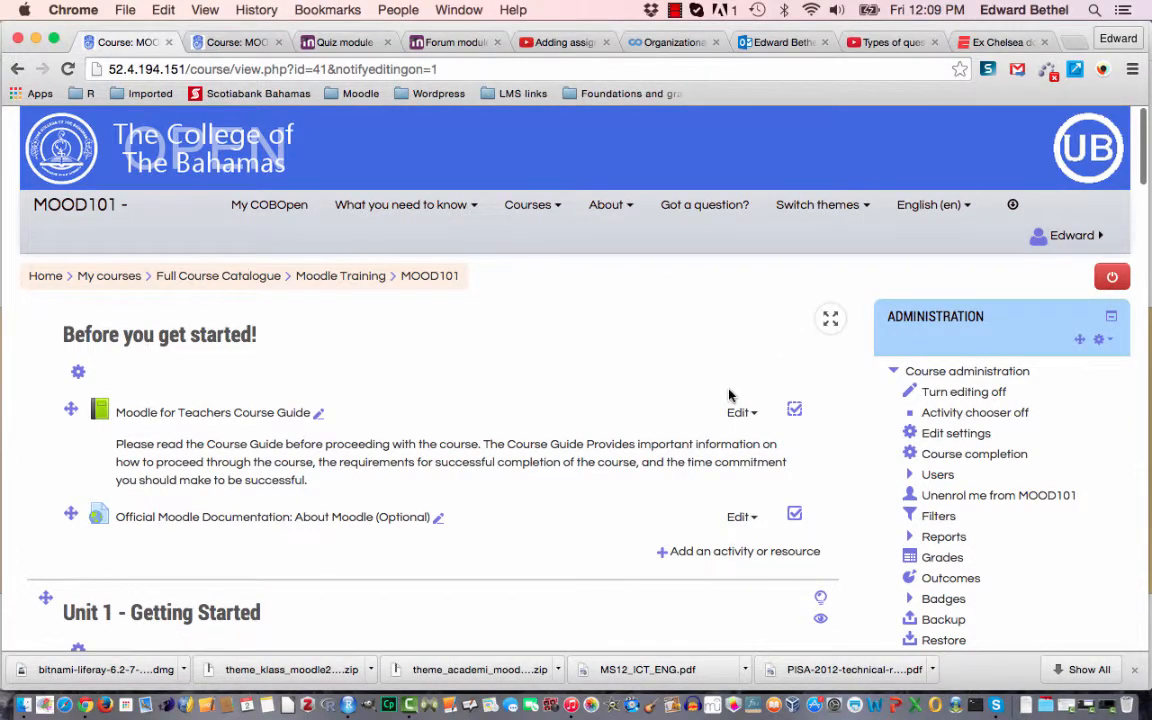
scroll(729, 392, down, 4)
scroll(729, 392, down, 10)
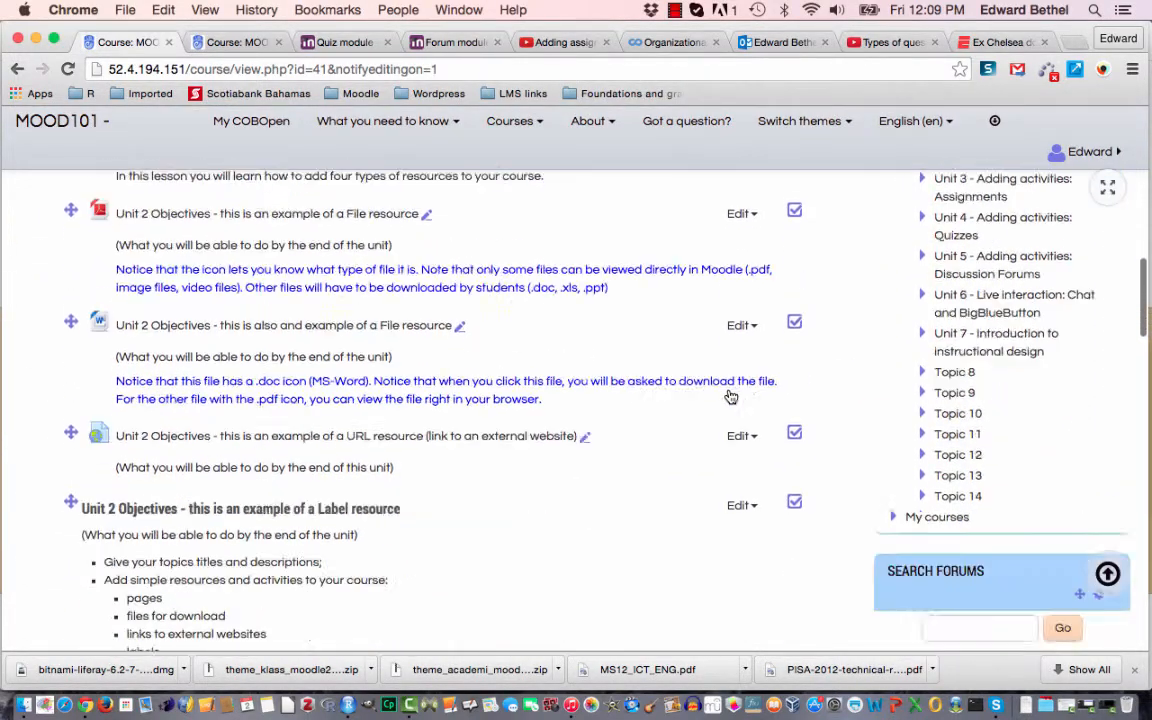
scroll(731, 397, down, 6)
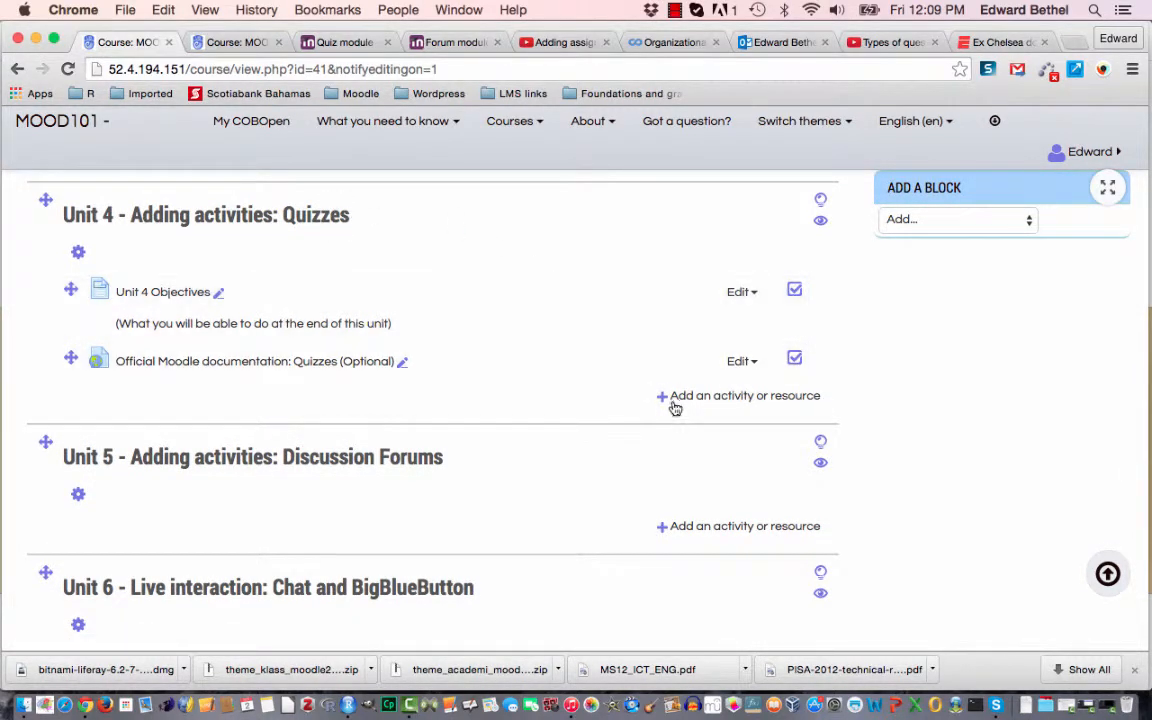
click(668, 398)
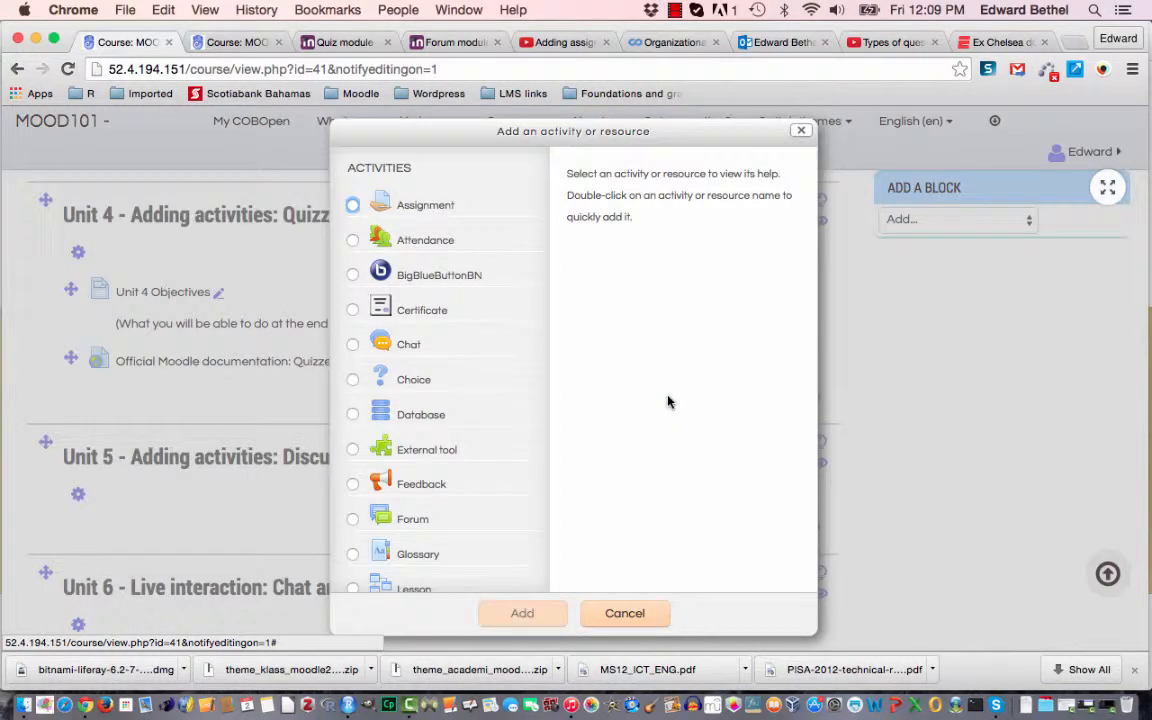
scroll(478, 450, down, 3)
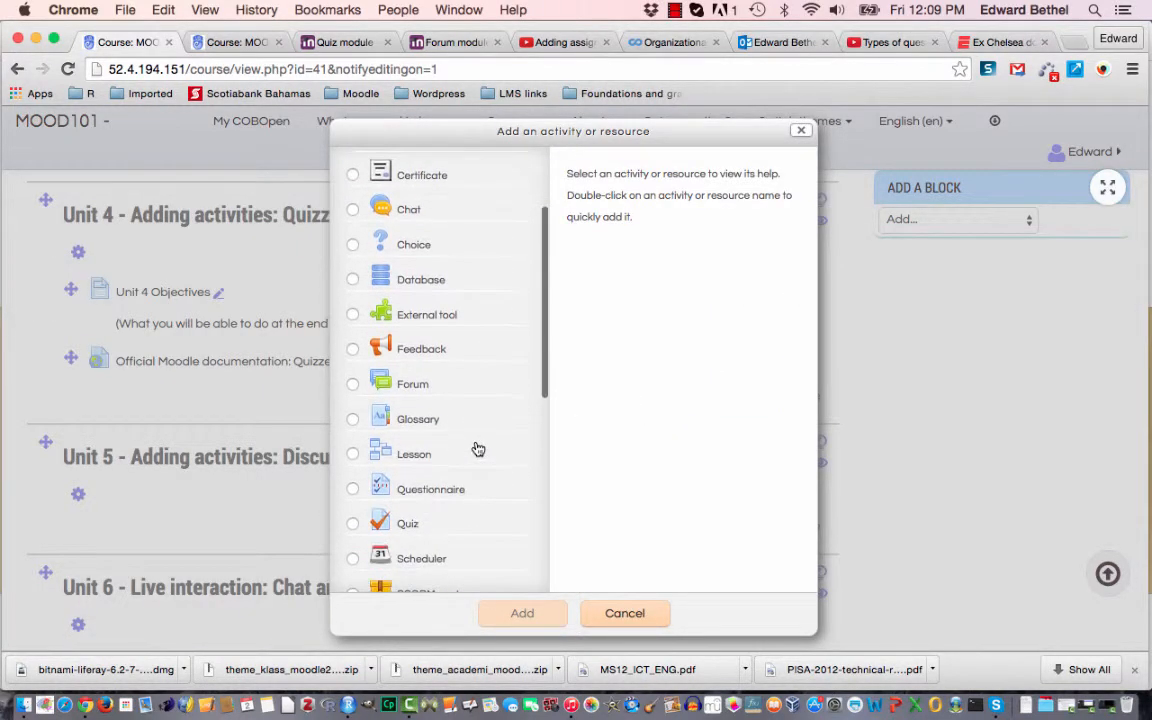
scroll(478, 450, down, 3)
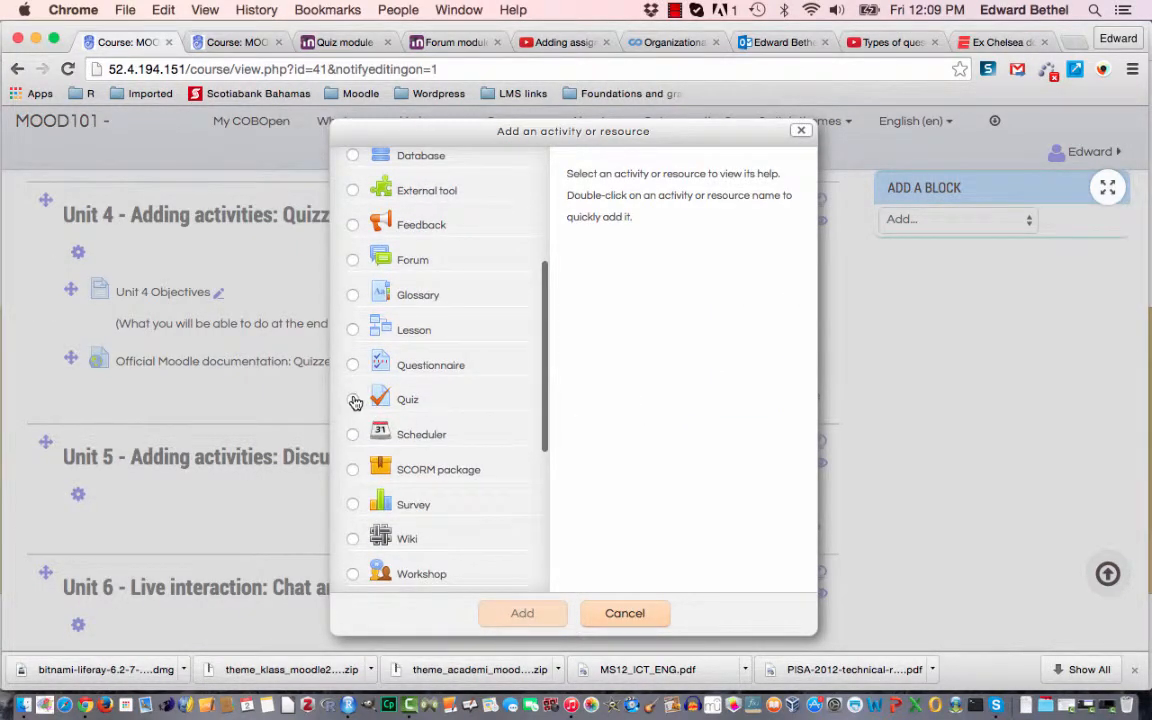
click(353, 399)
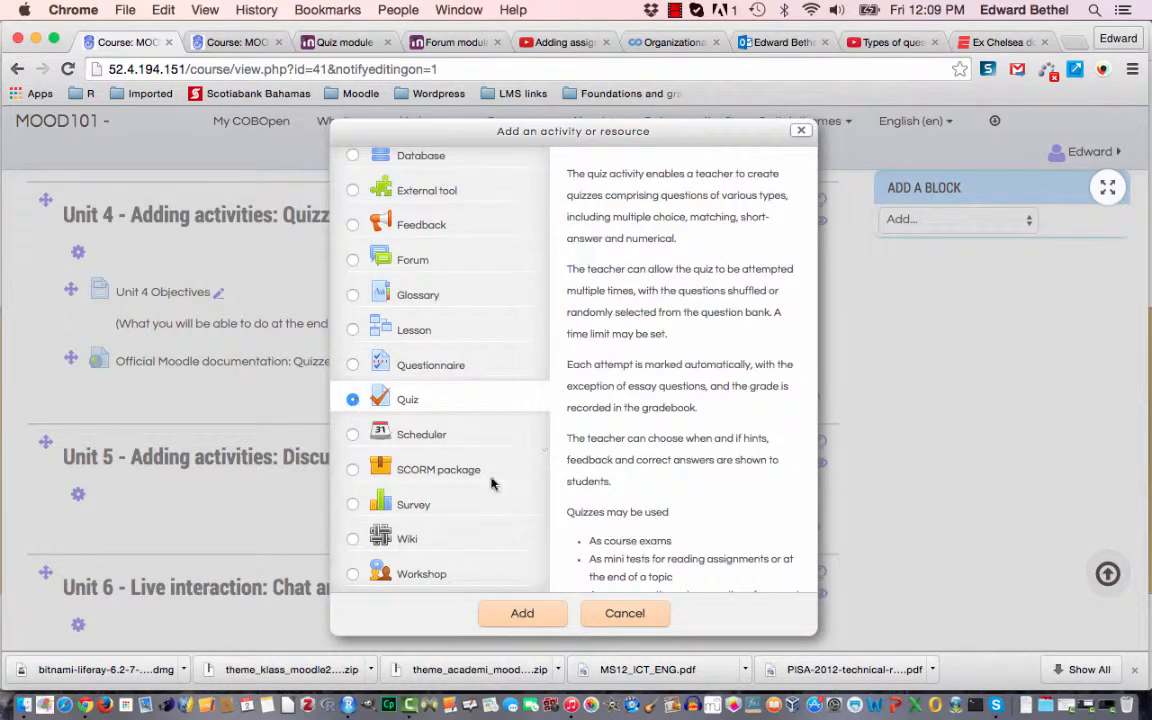
click(523, 614)
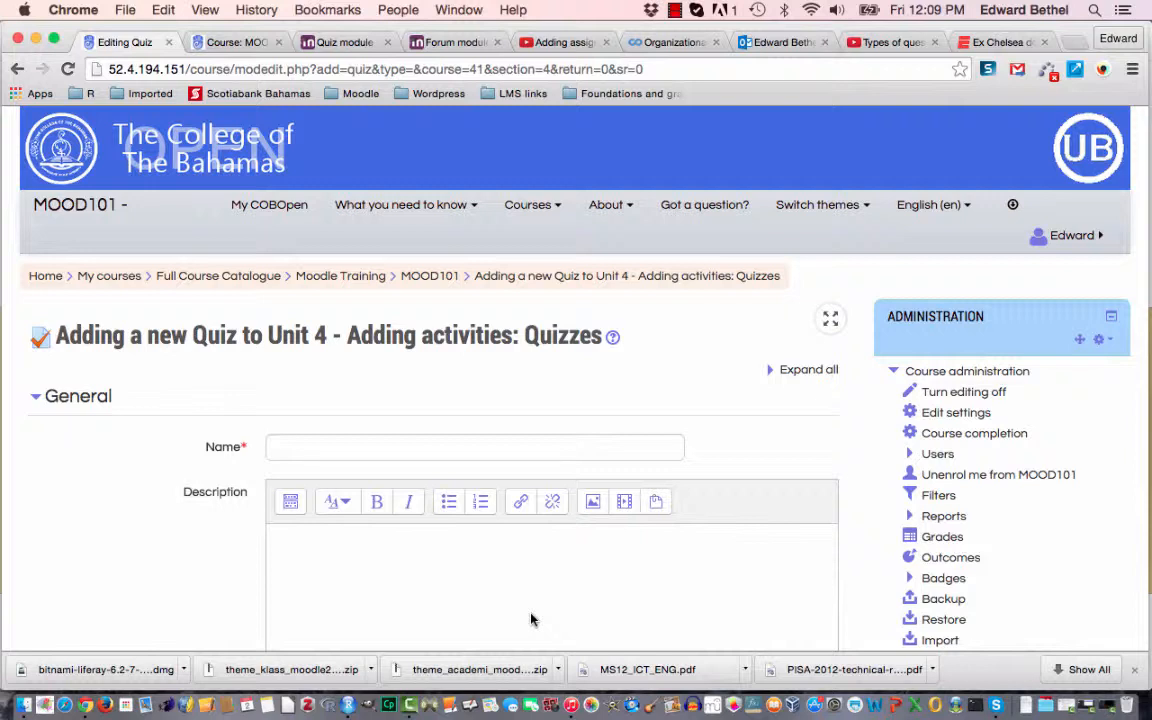
Name the quiz "Unit 4 Quiz - Making a quiz".
click(436, 447)
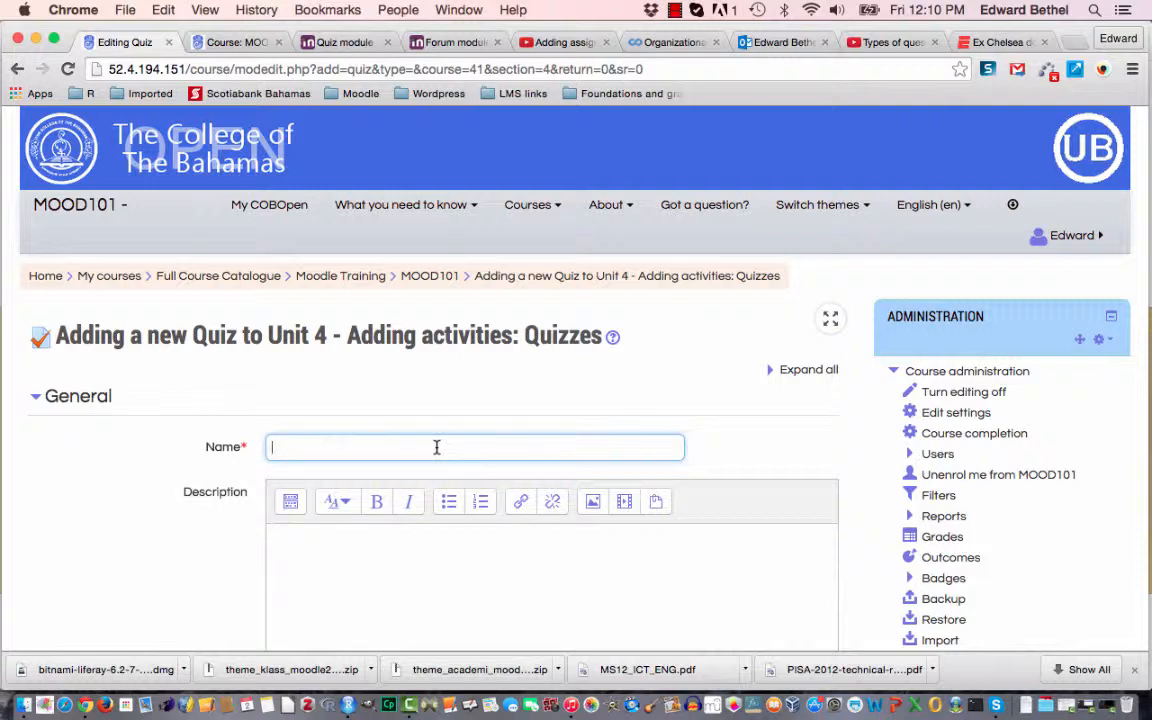
text(Unit 4 Quiz - Making a )
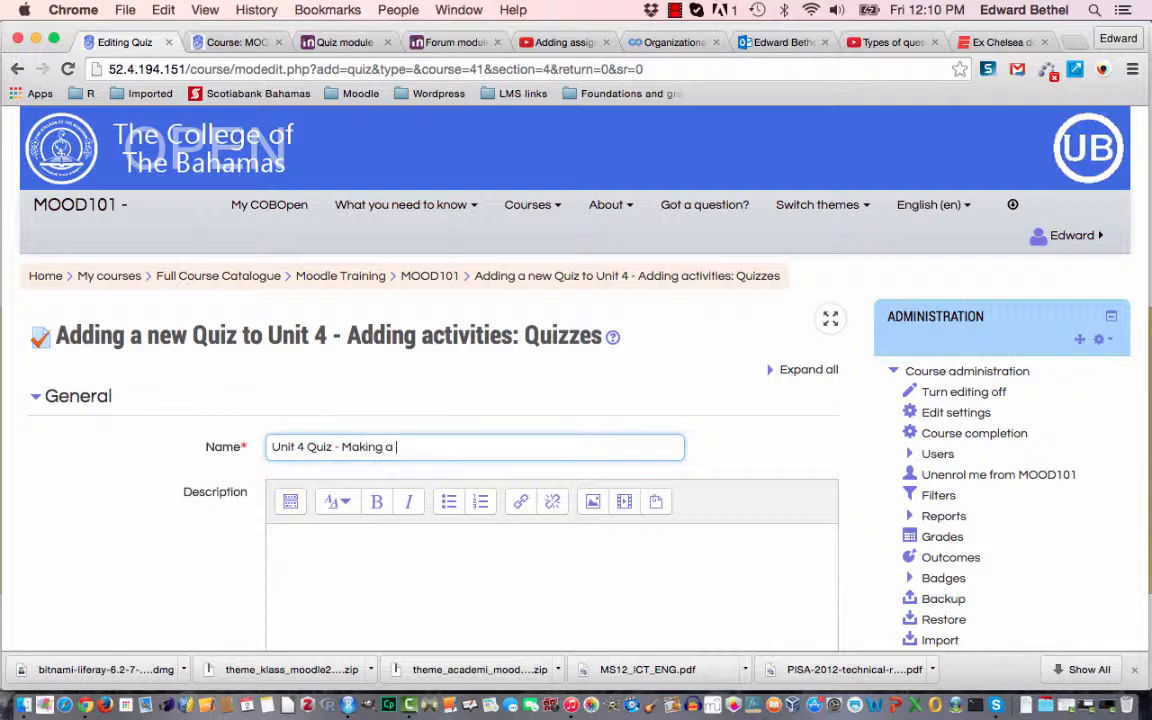
text(quiz)
Enter the description "This quiz is to demonstrate how to make a quiz" and enable displaying it on the course page.
scroll(368, 540, down, 5)
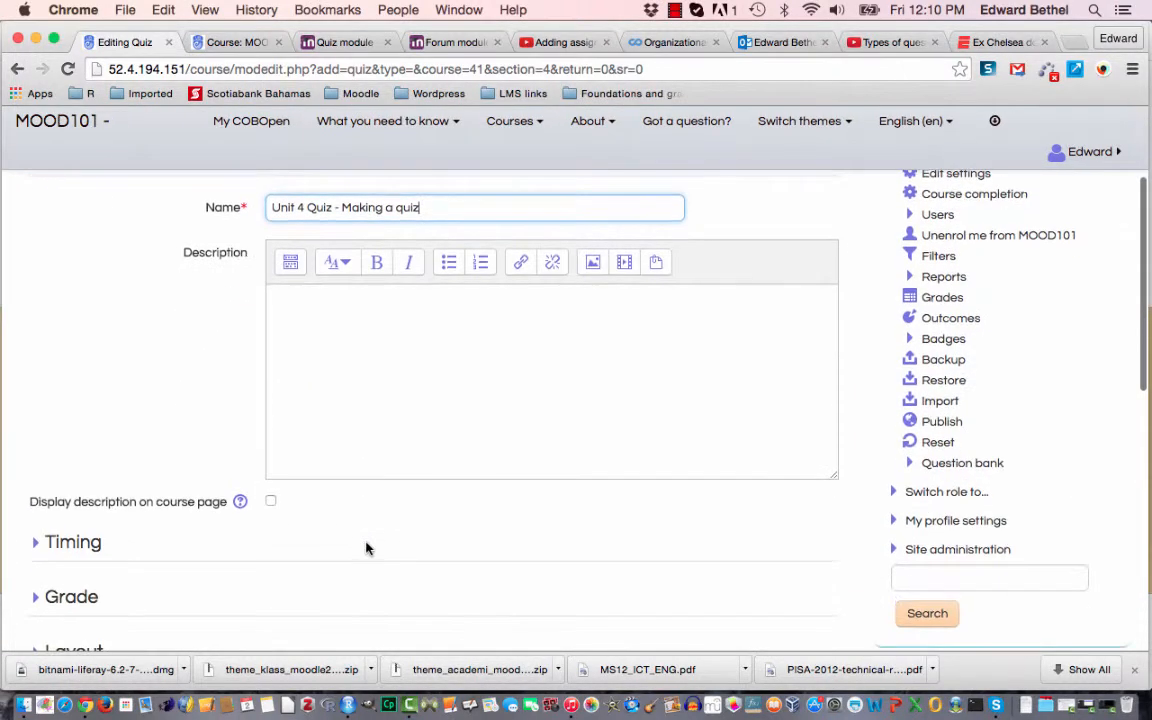
click(352, 350)
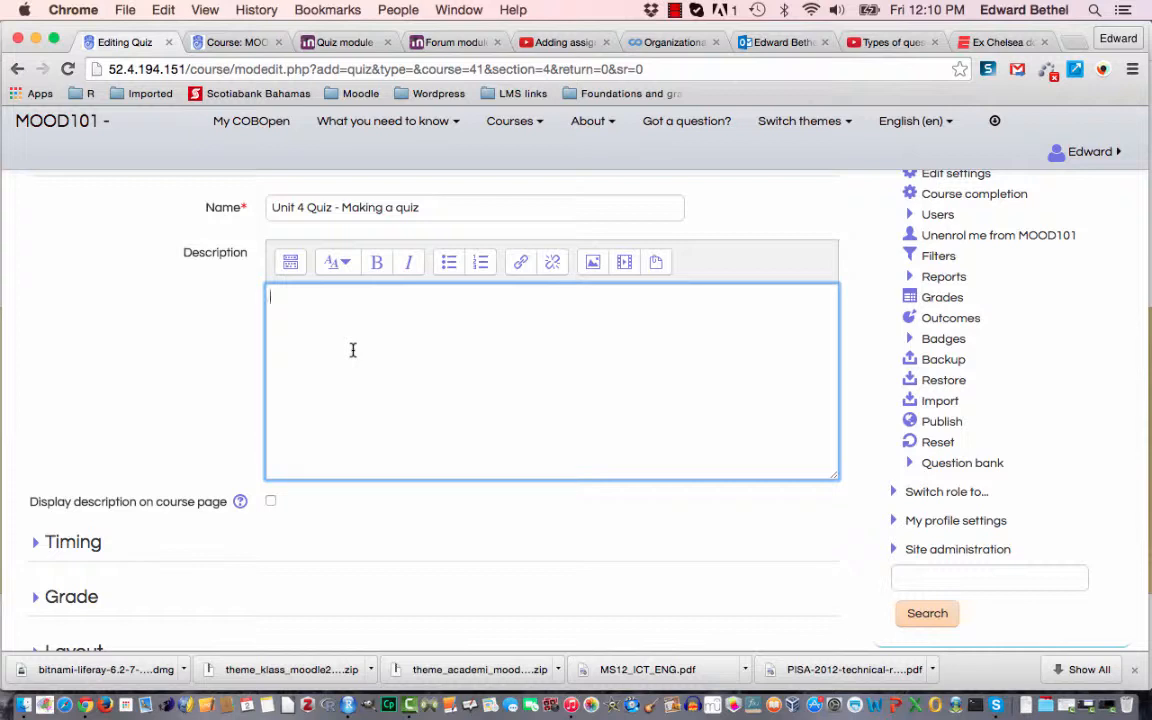
text(This quiz is to demonst)
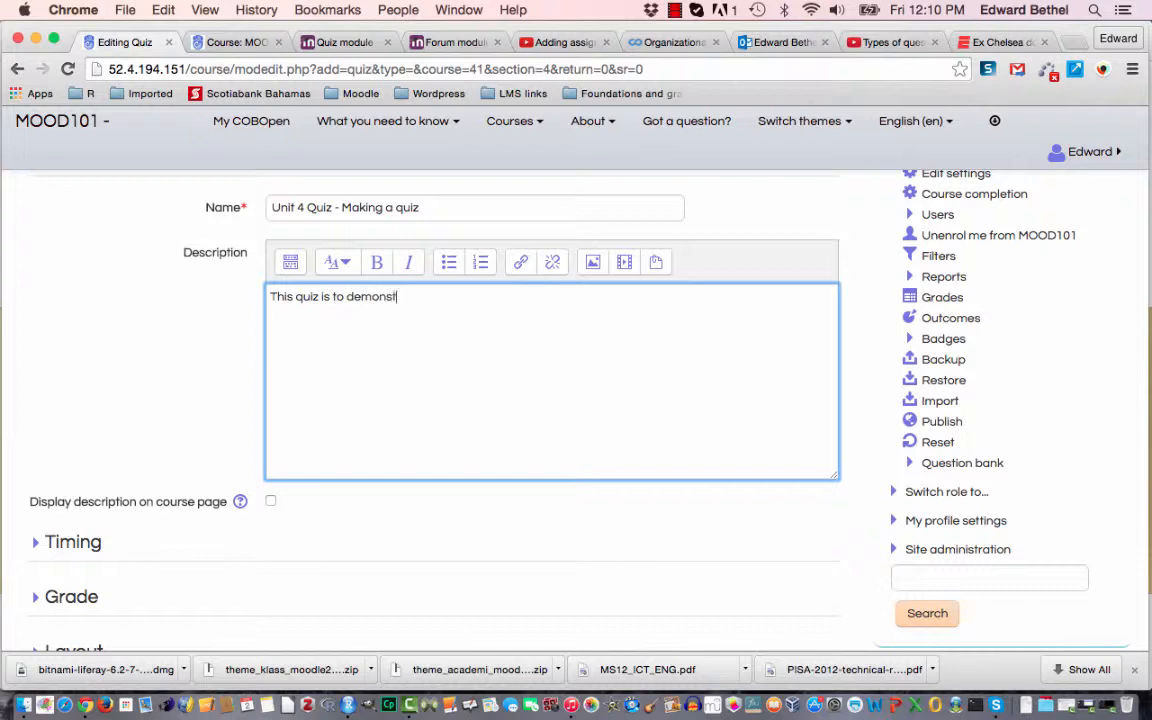
text(rate how to make a quiz)
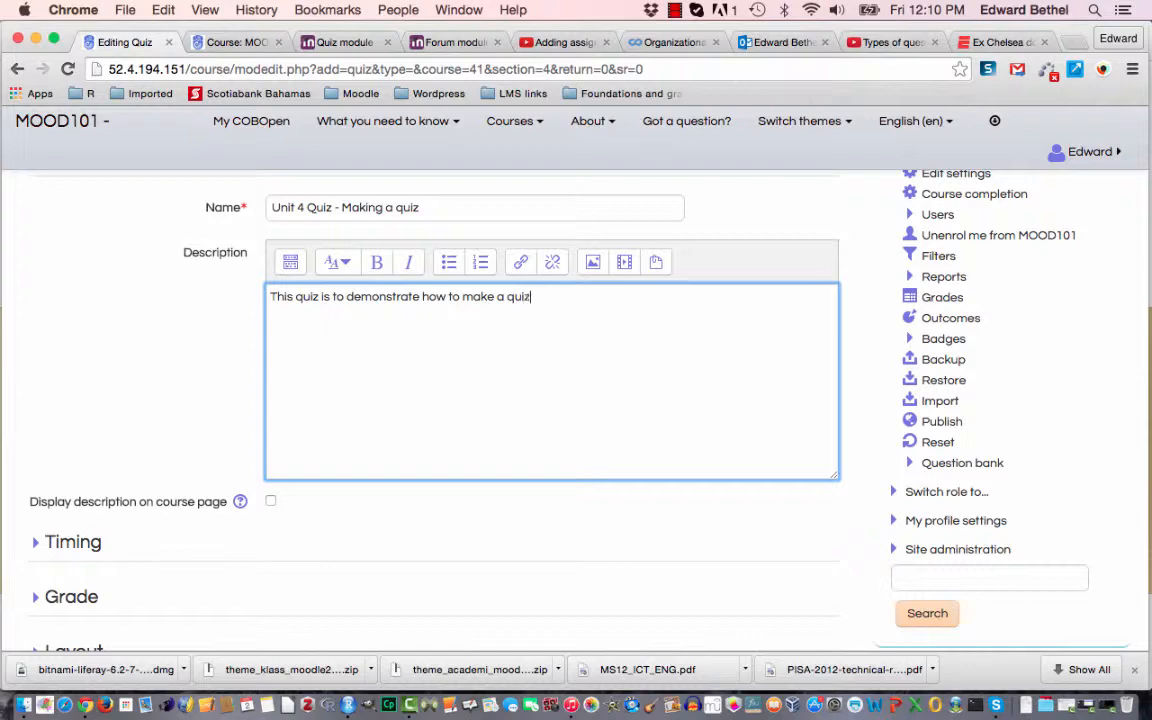
click(271, 502)
Enable a time limit of 15 minutes in the quiz's timing settings.
scroll(273, 507, down, 10)
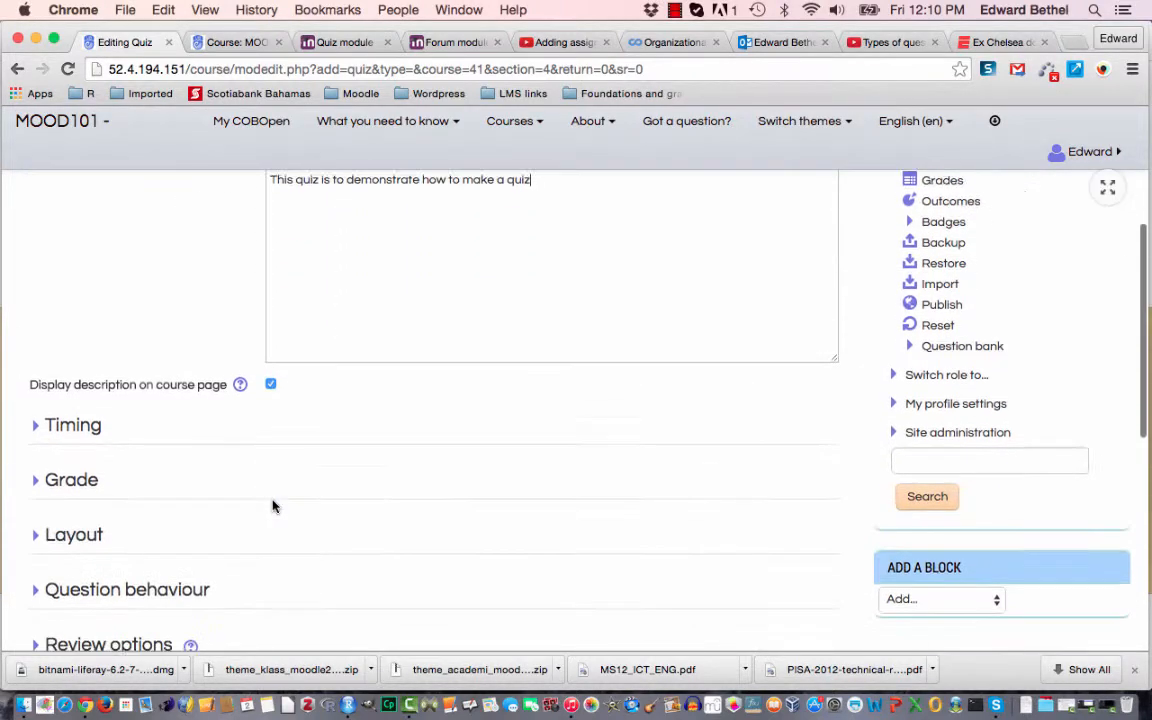
scroll(273, 507, down, 5)
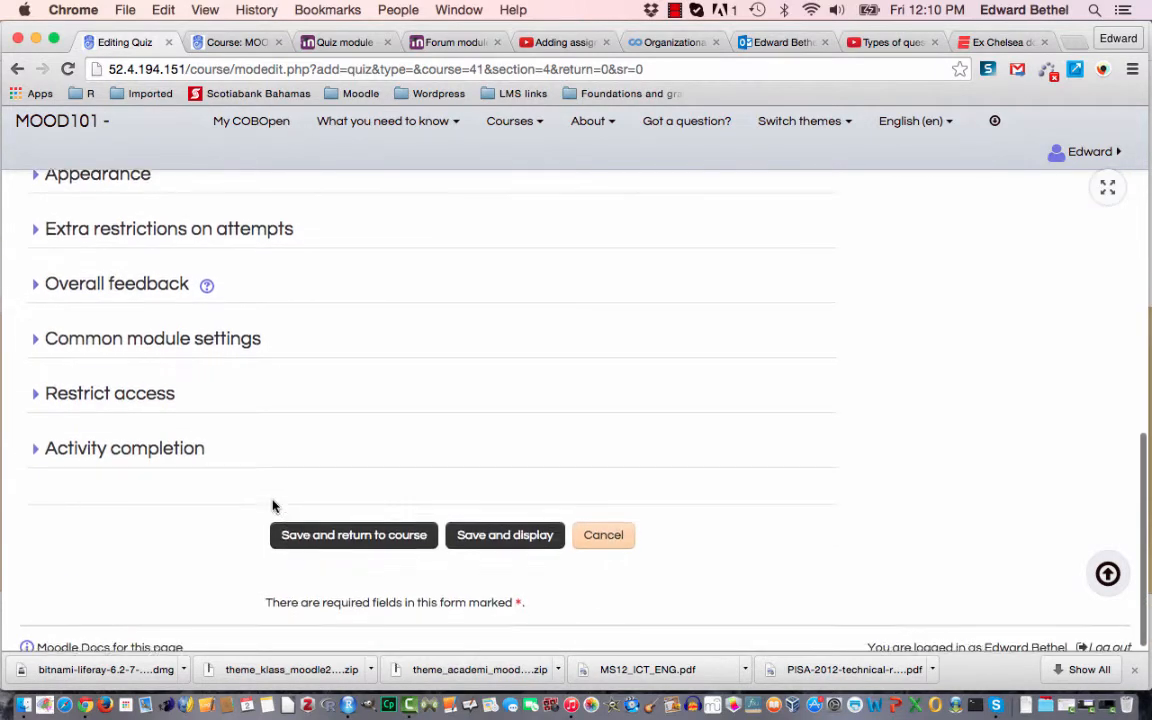
scroll(273, 507, up, 10)
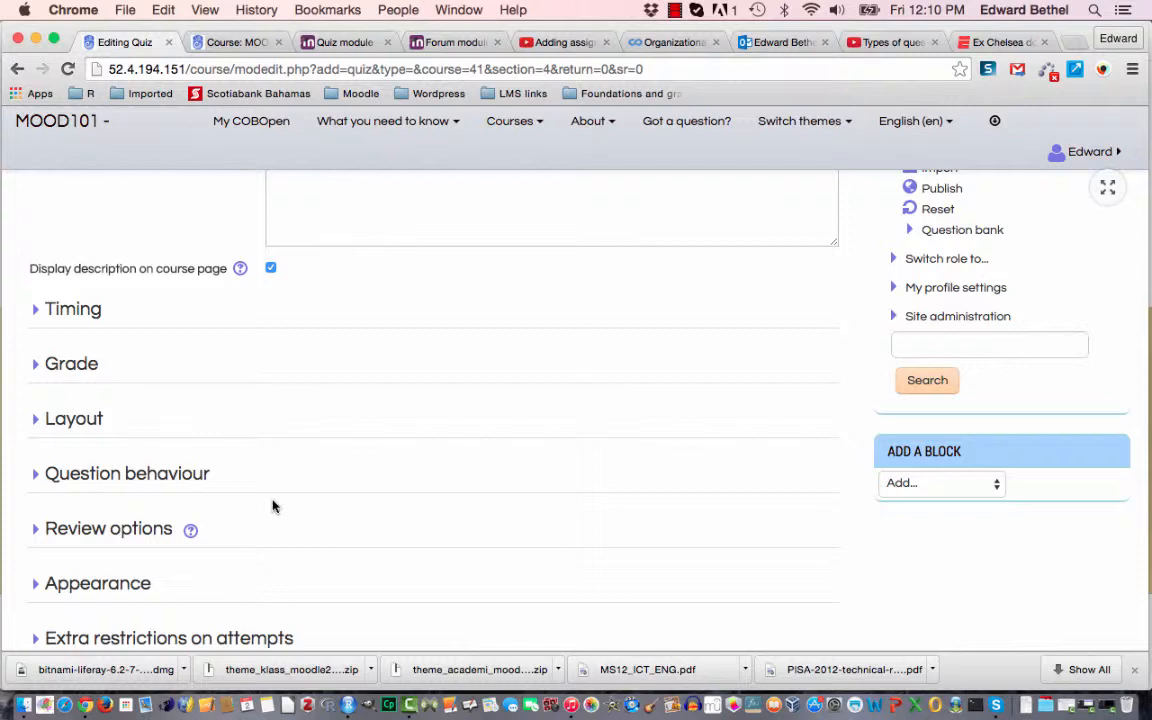
click(84, 313)
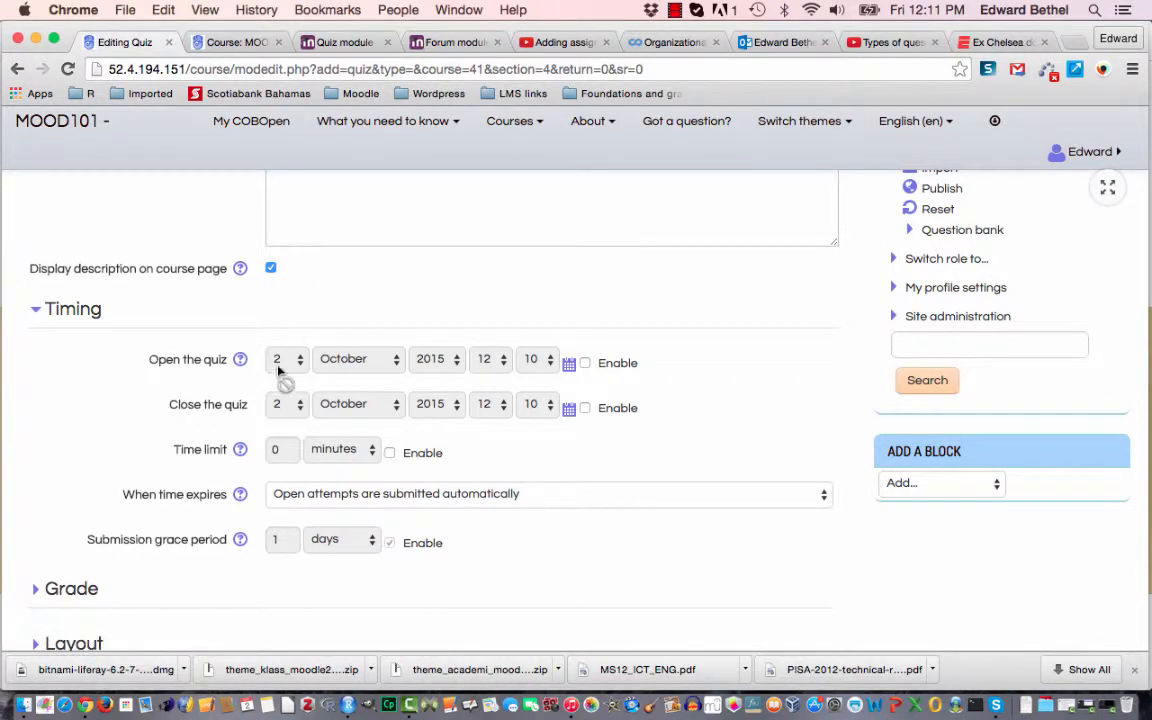
click(586, 365)
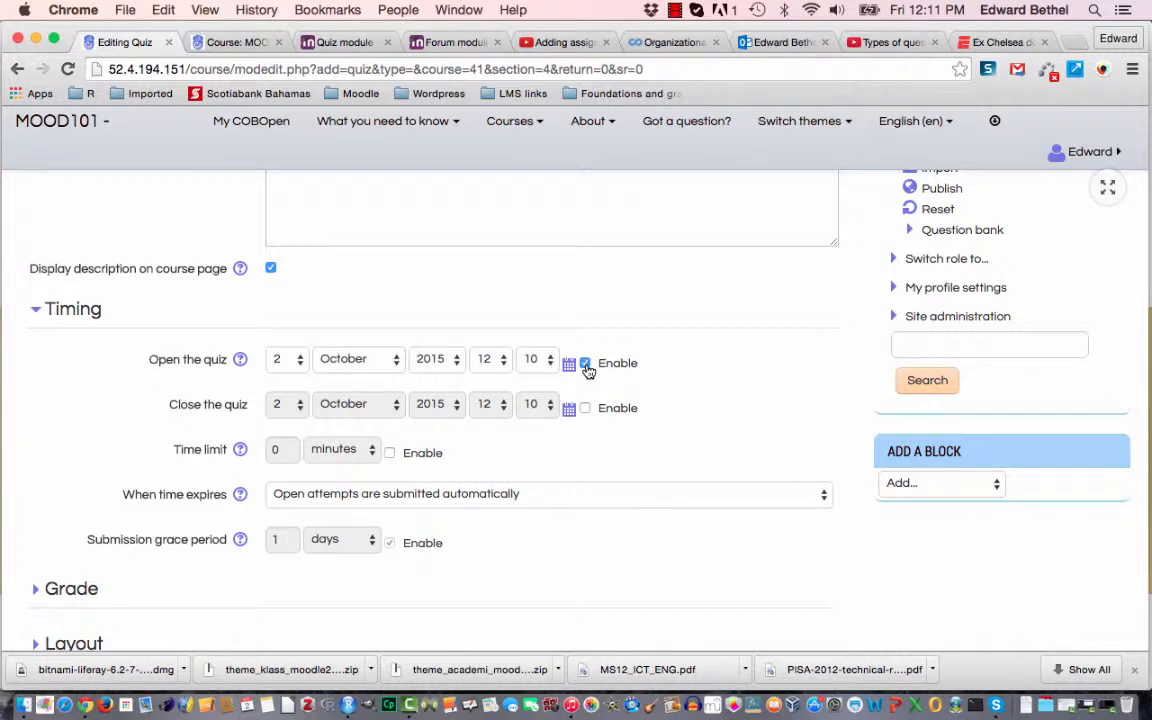
click(586, 365)
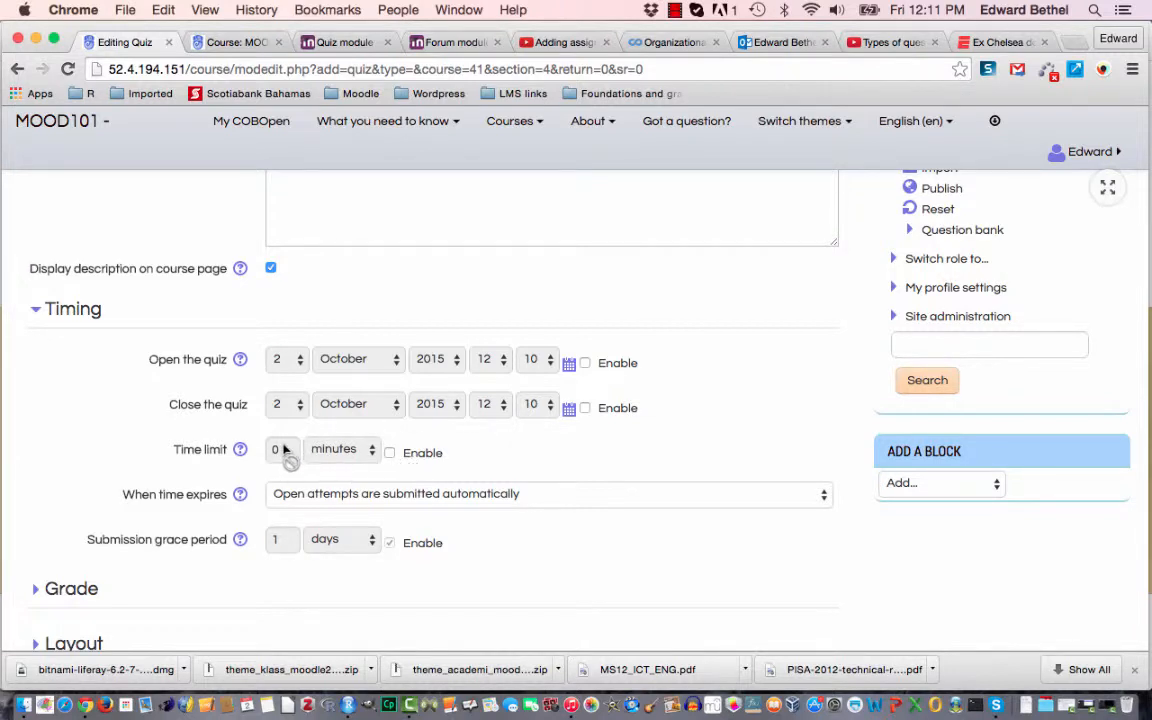
click(391, 455)
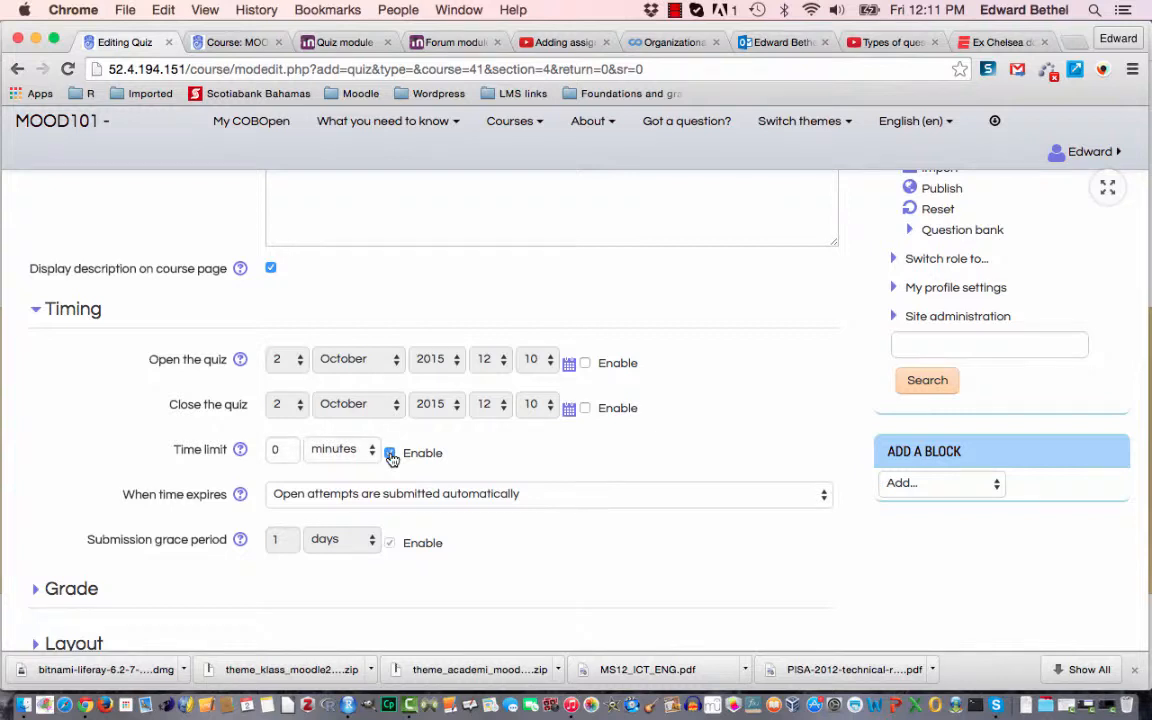
click(282, 448)
text(15)
click(677, 11)
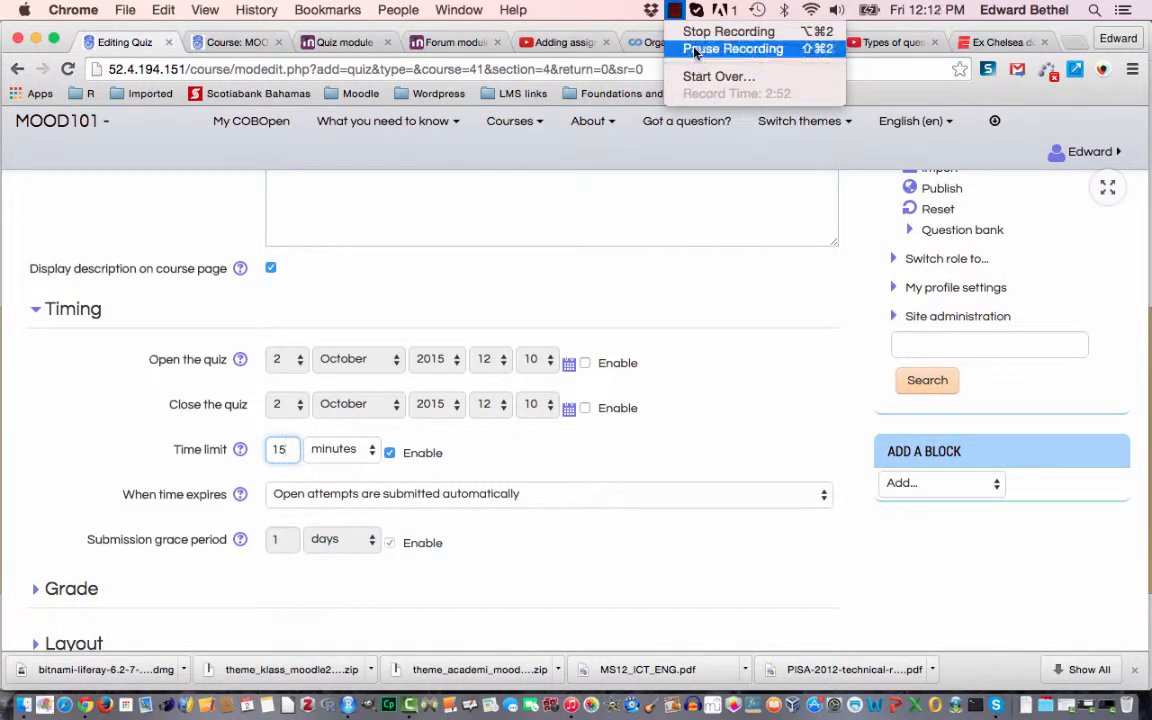
click(695, 50)
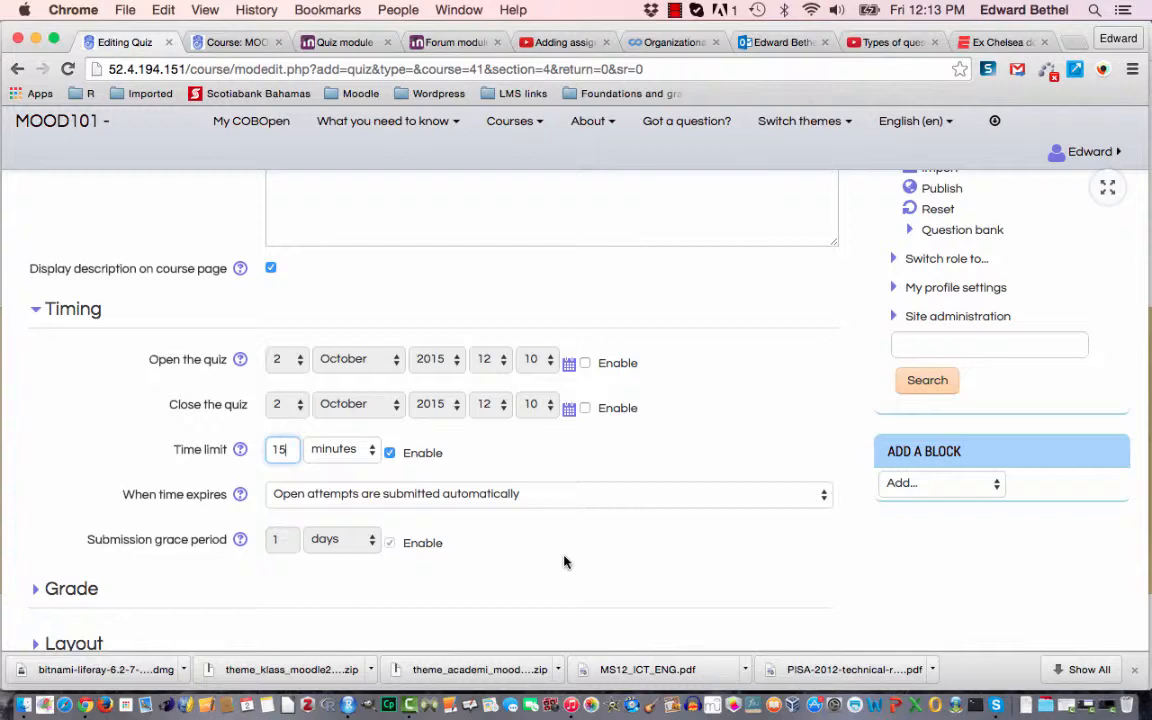
Set the quiz's allowed attempts to 3 in the grade settings and check the available grade categories and grading methods.
scroll(563, 561, down, 10)
scroll(563, 561, up, 3)
scroll(563, 561, up, 2)
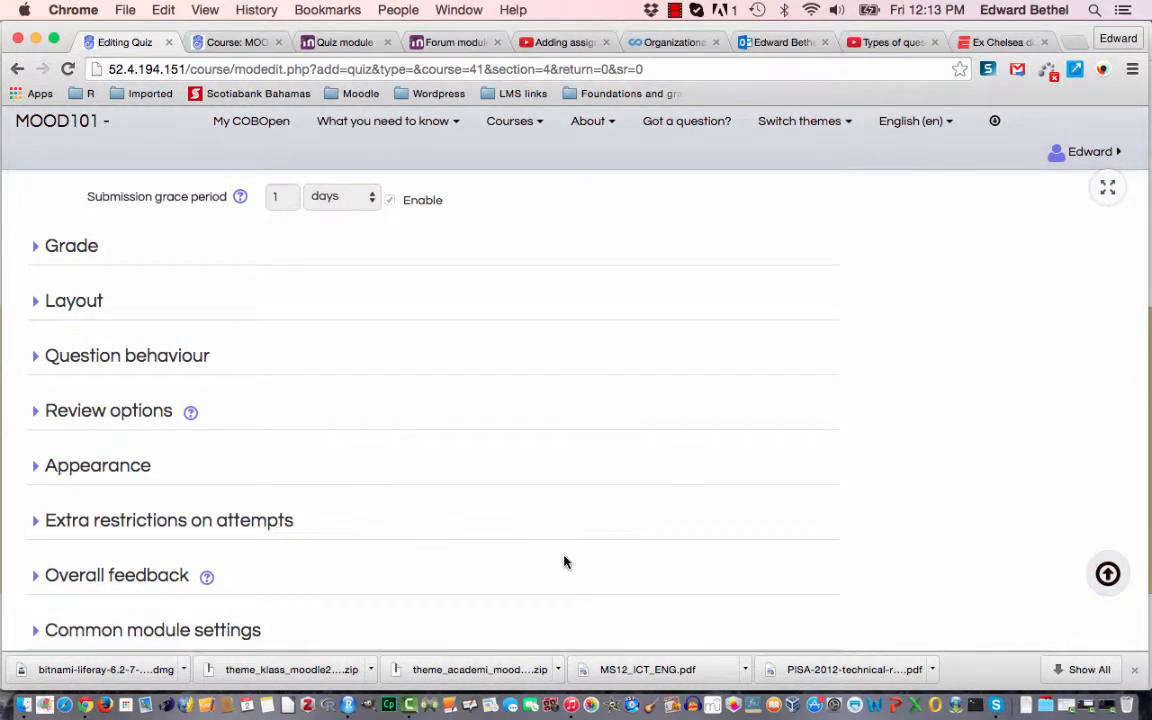
click(41, 250)
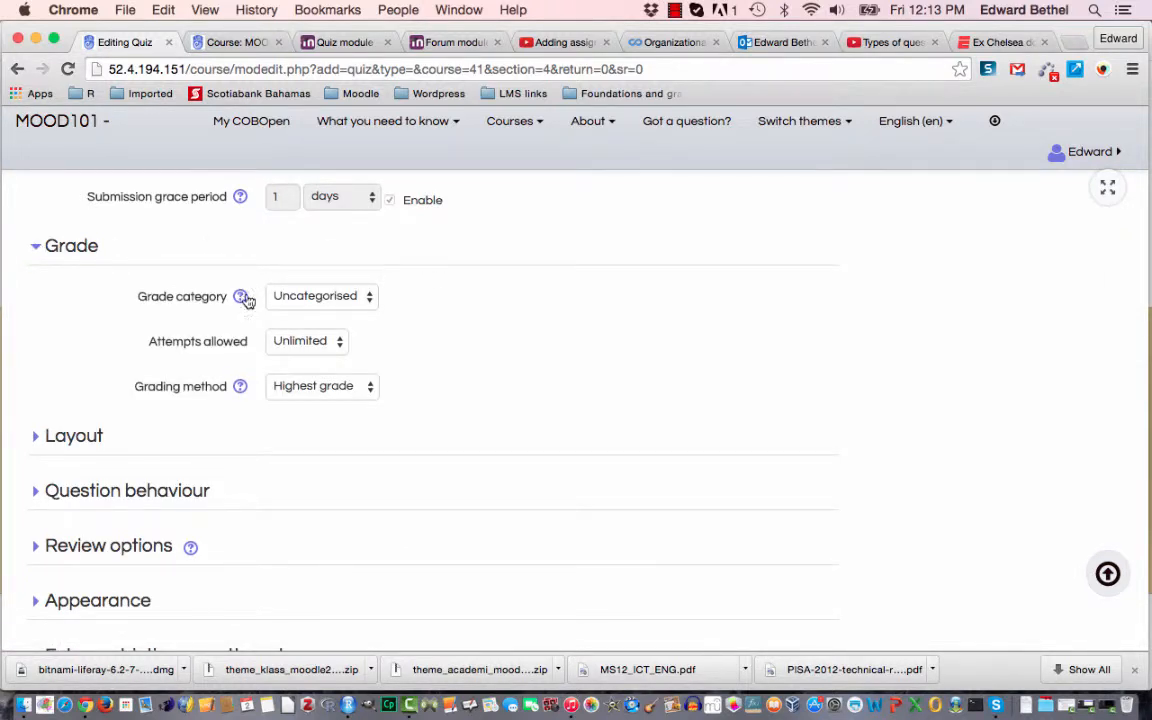
click(317, 298)
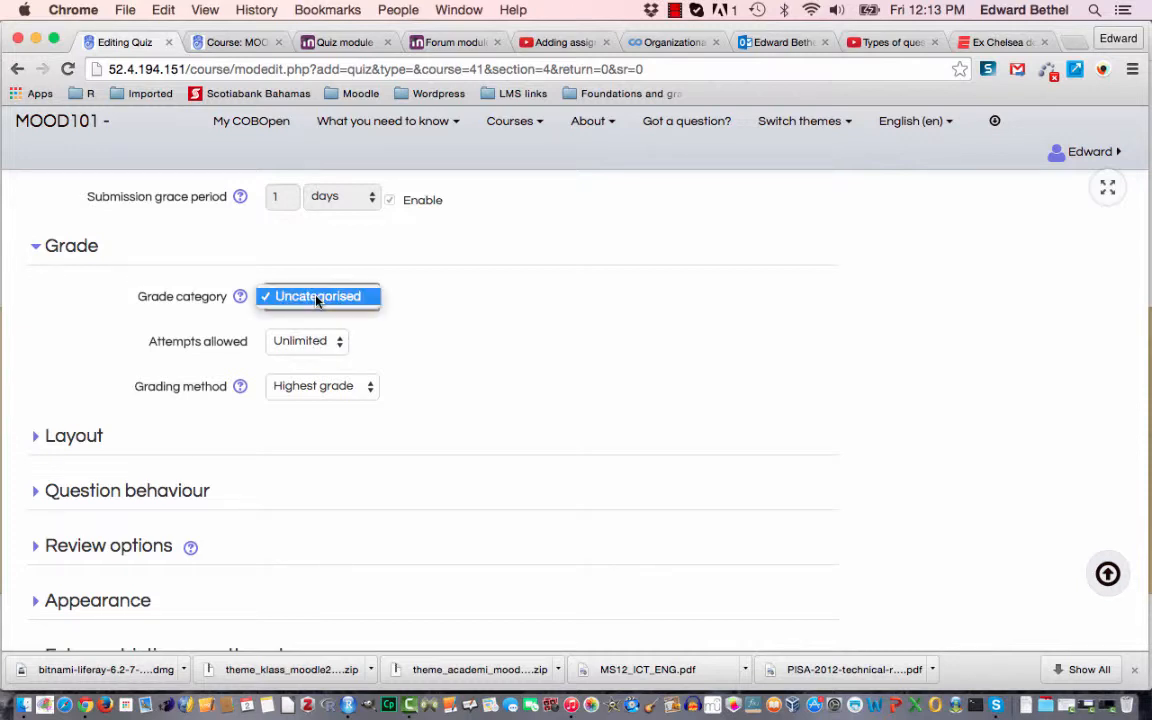
click(450, 314)
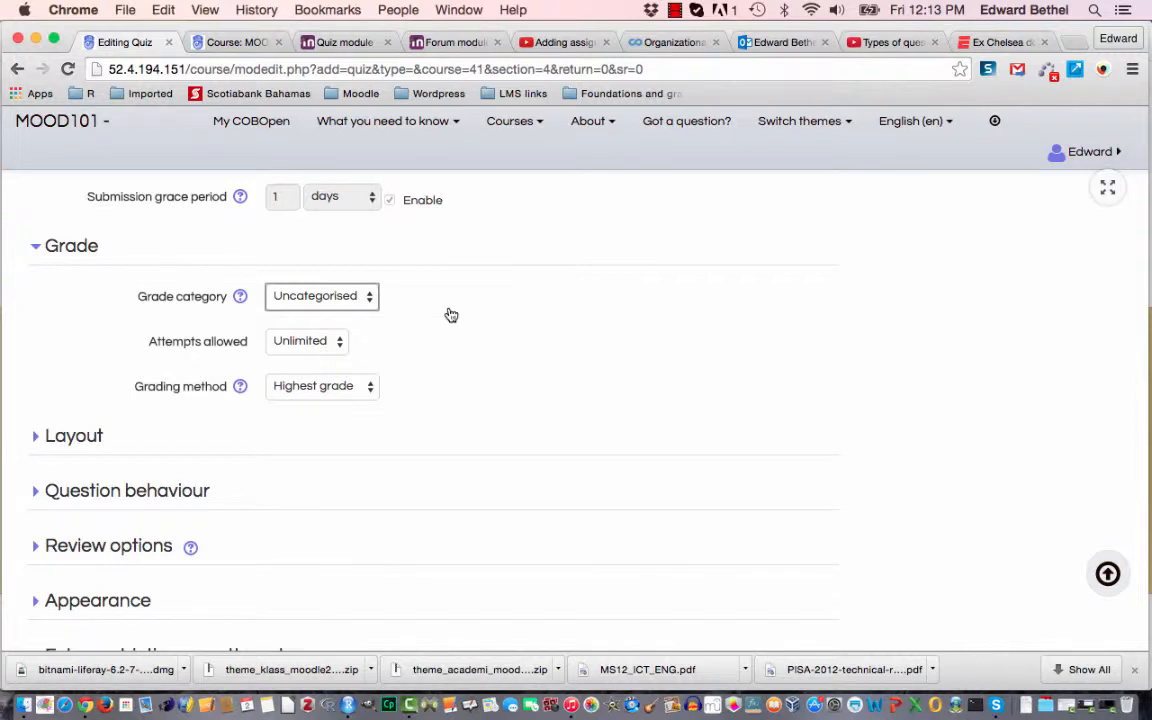
click(326, 347)
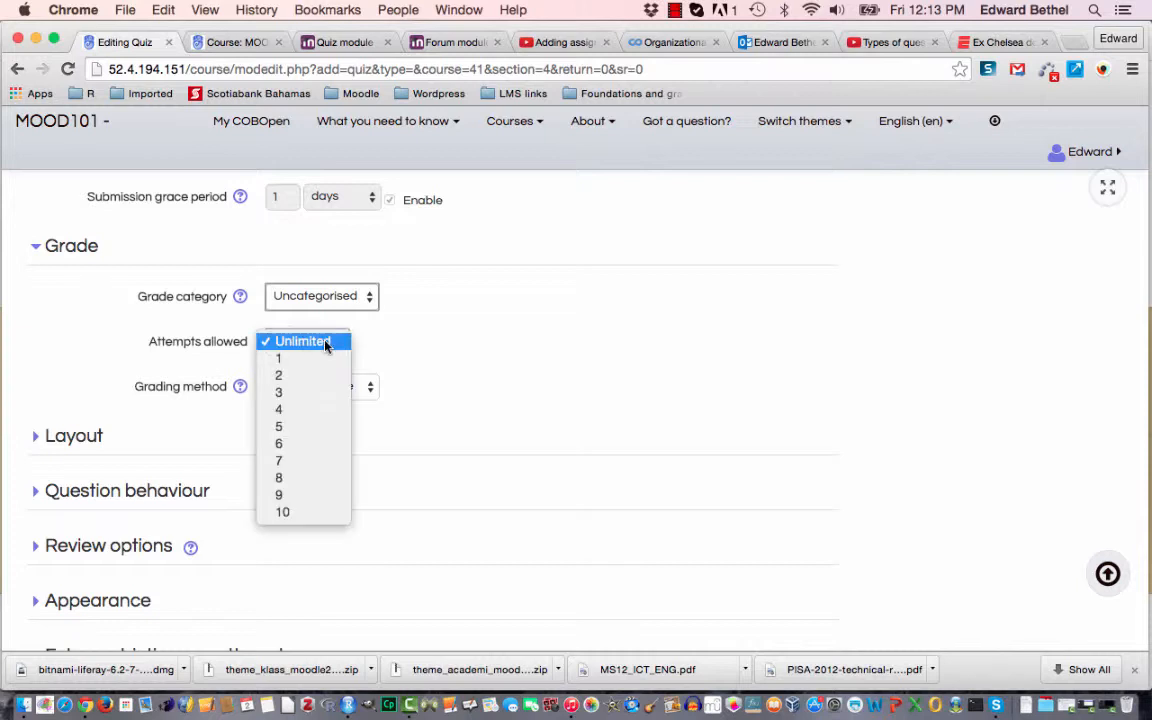
click(311, 394)
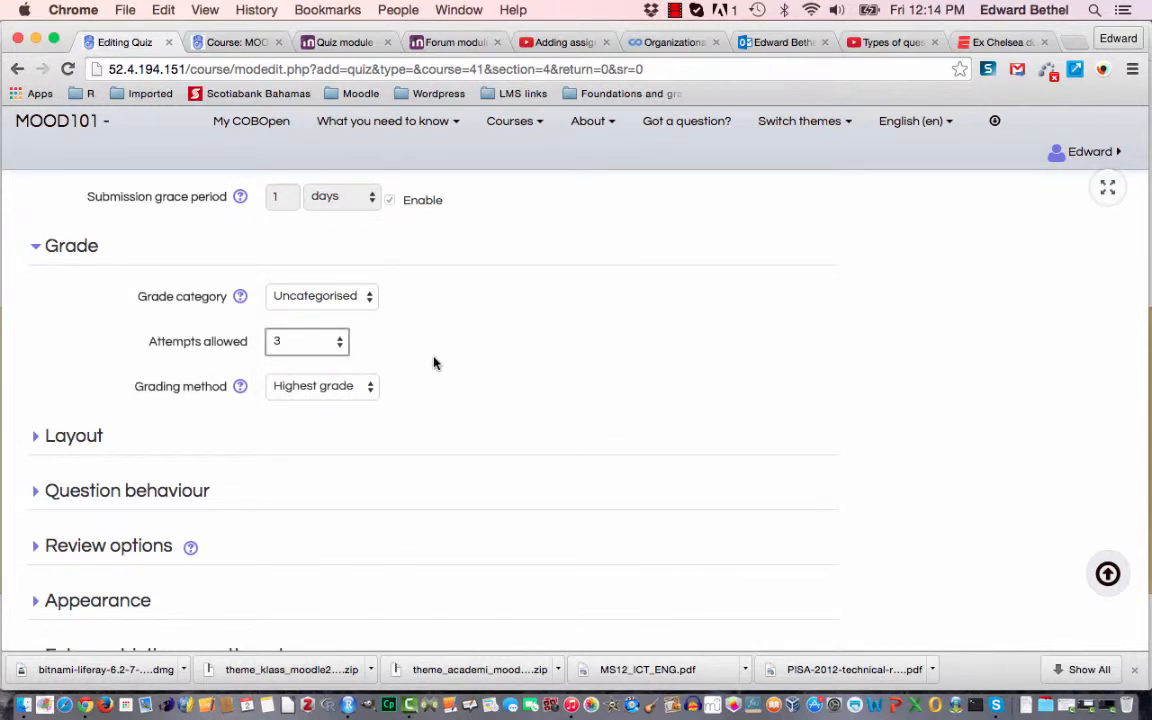
click(307, 394)
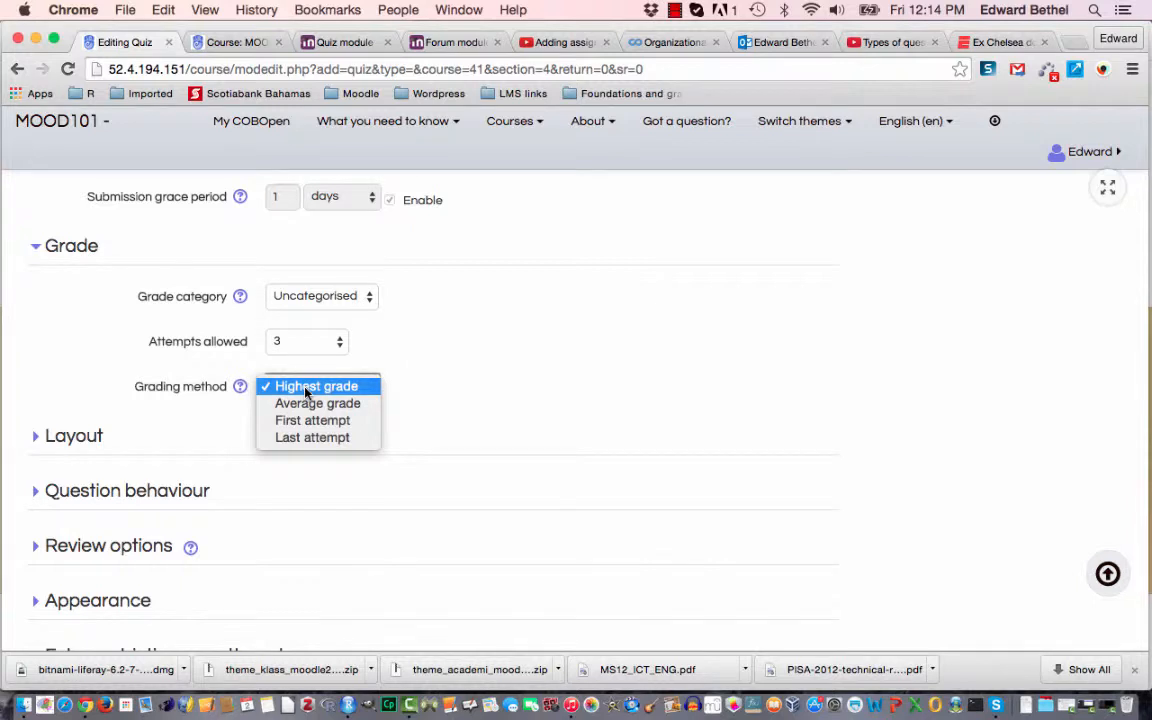
click(476, 393)
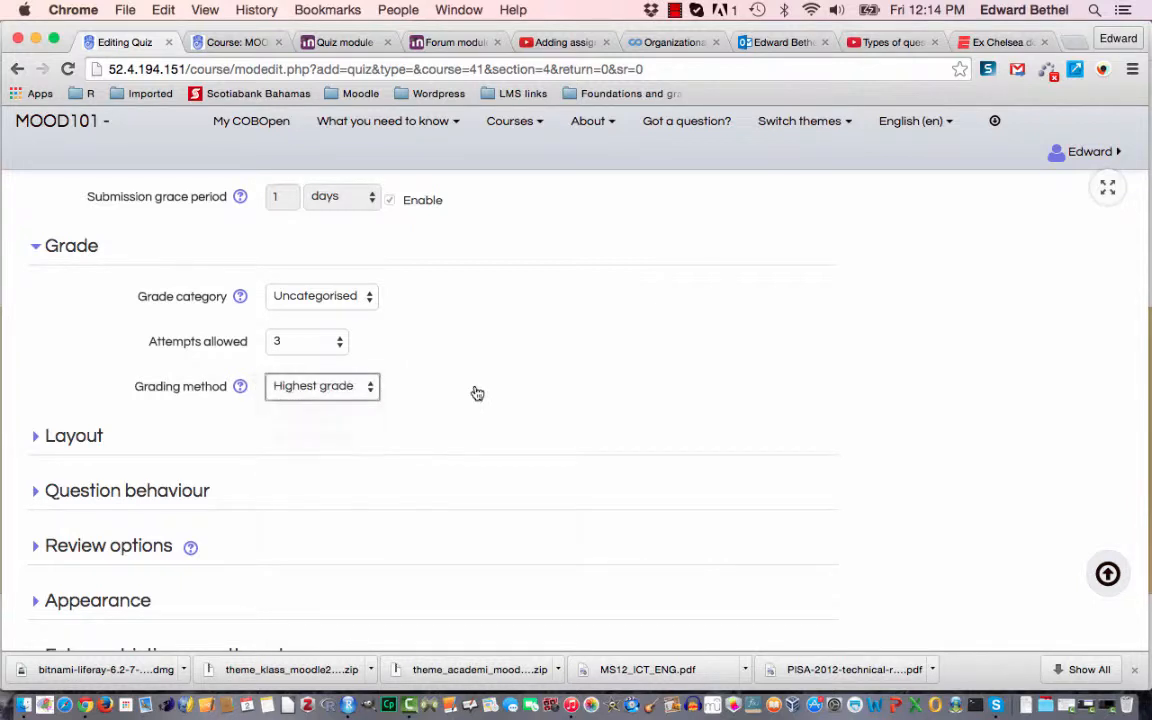
click(316, 354)
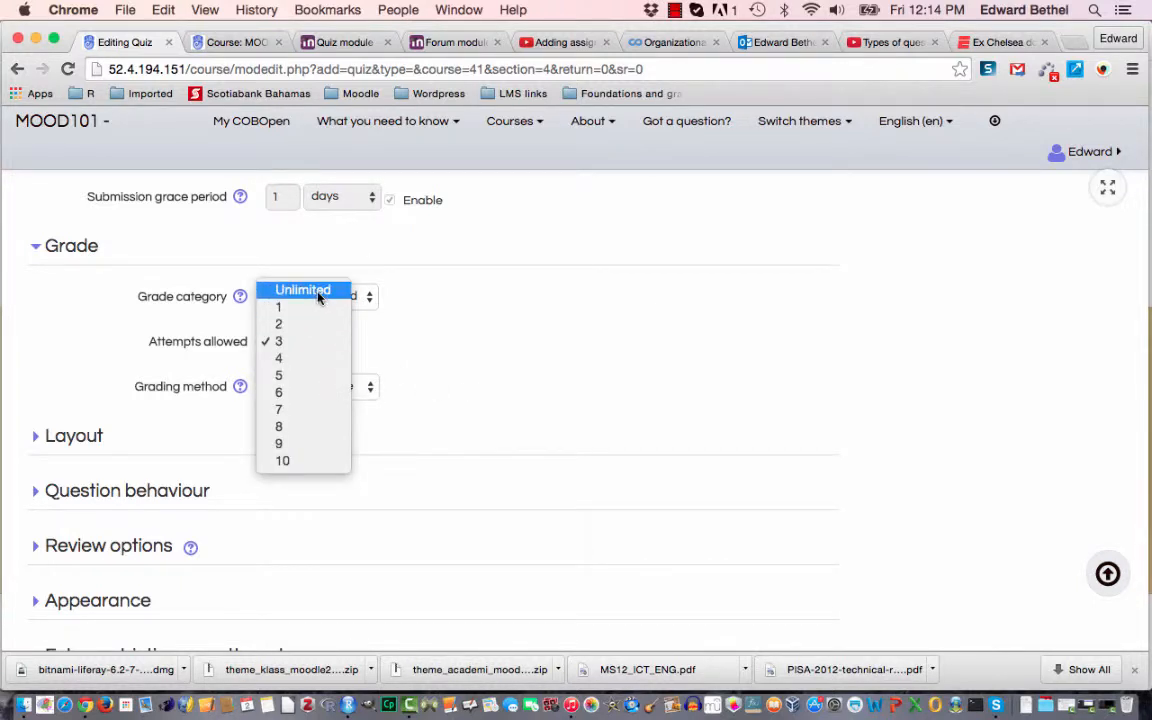
click(318, 308)
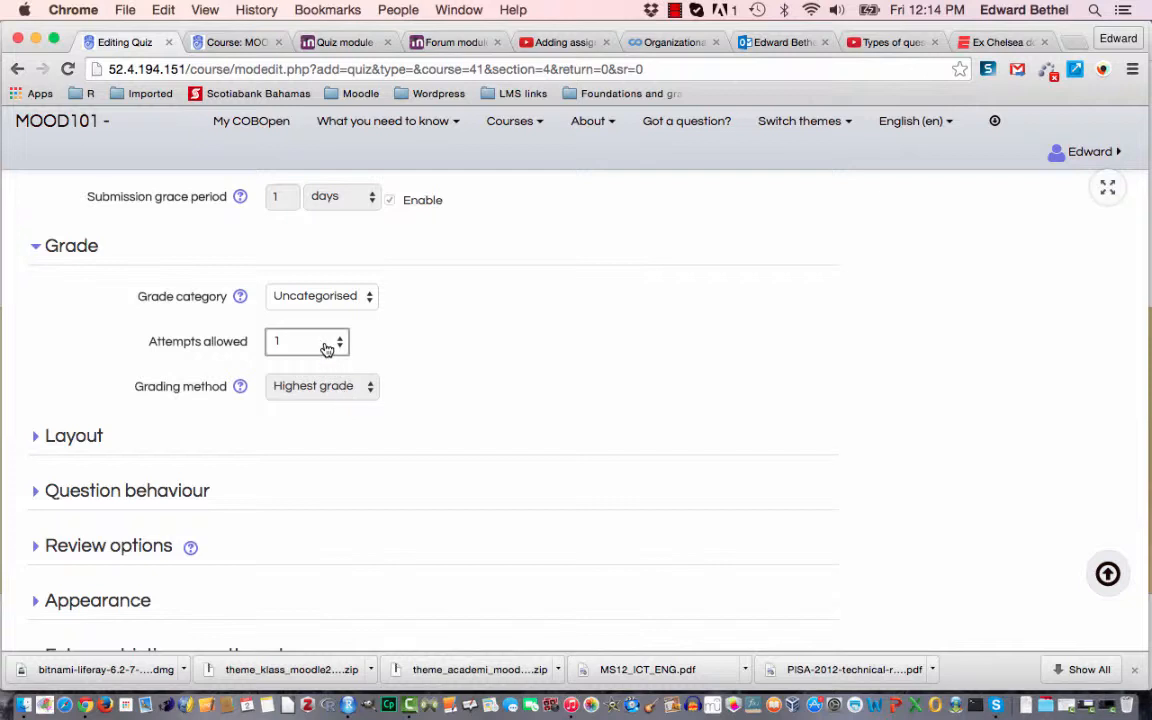
click(328, 345)
click(324, 375)
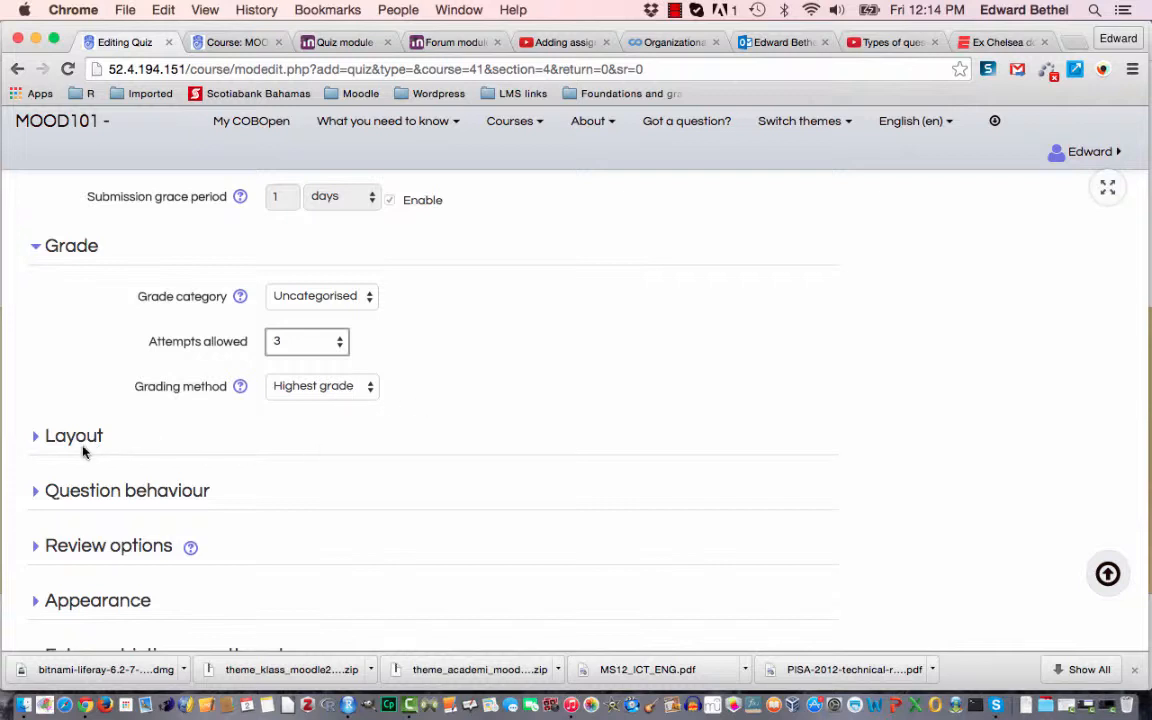
Keep the question order as shown on the edit screen and start a new page every 10 questions in the layout settings.
click(70, 440)
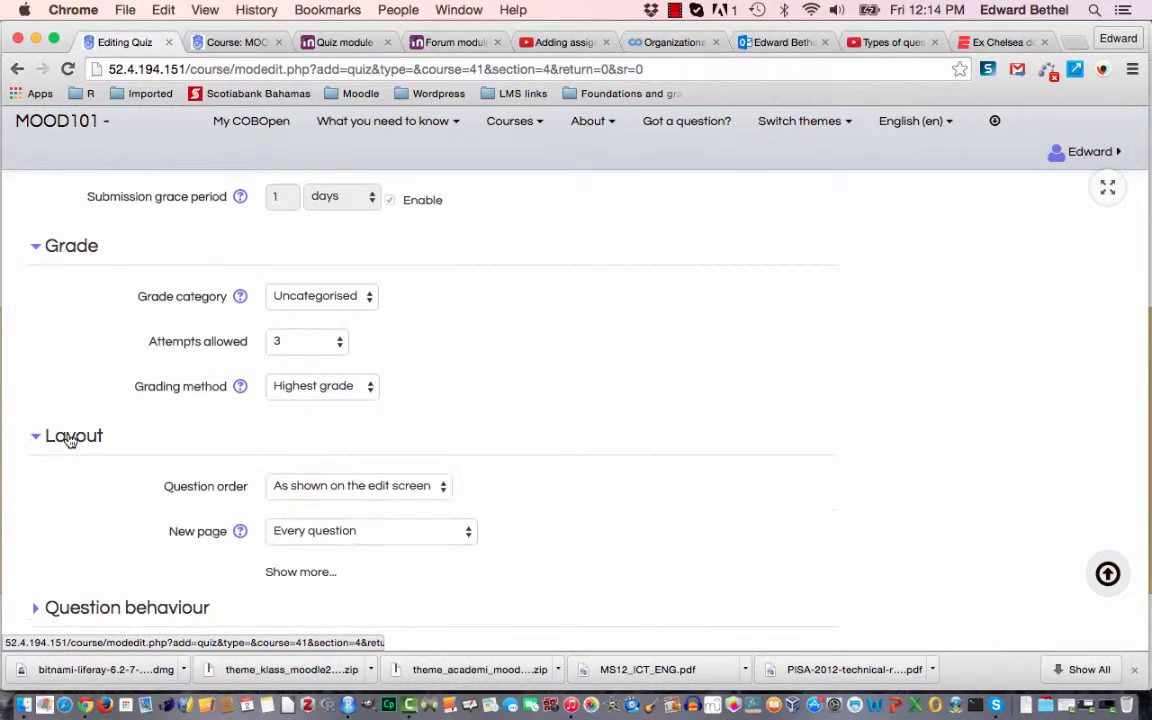
scroll(68, 440, down, 3)
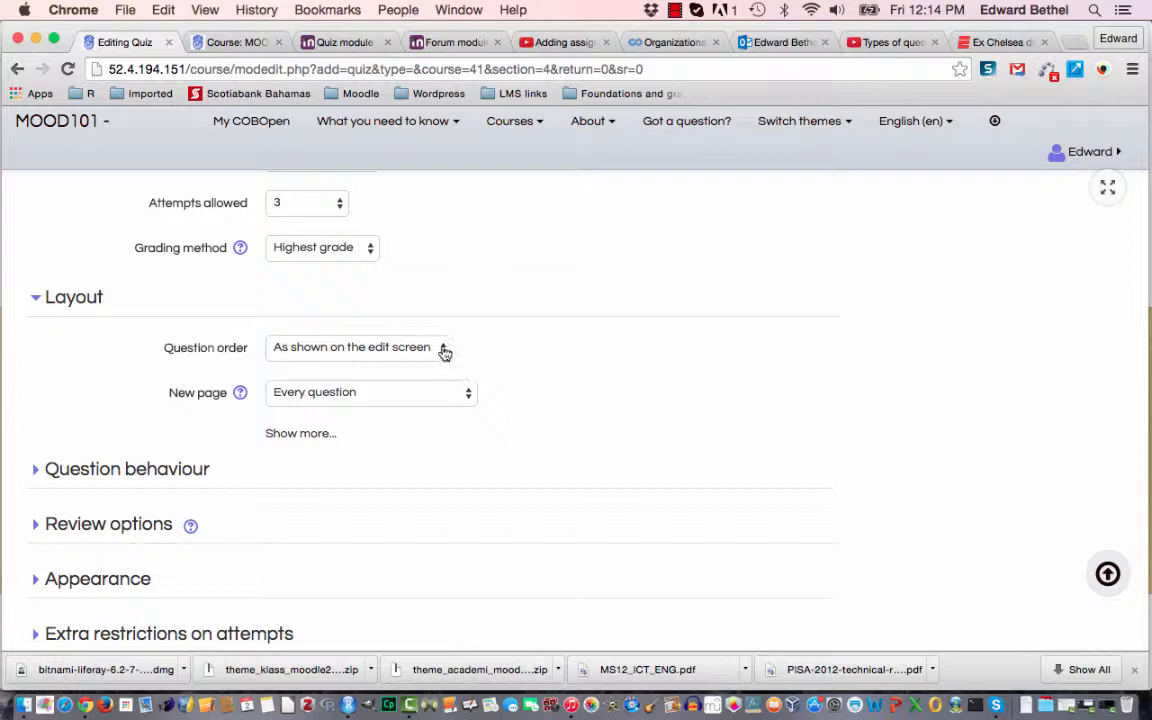
click(374, 354)
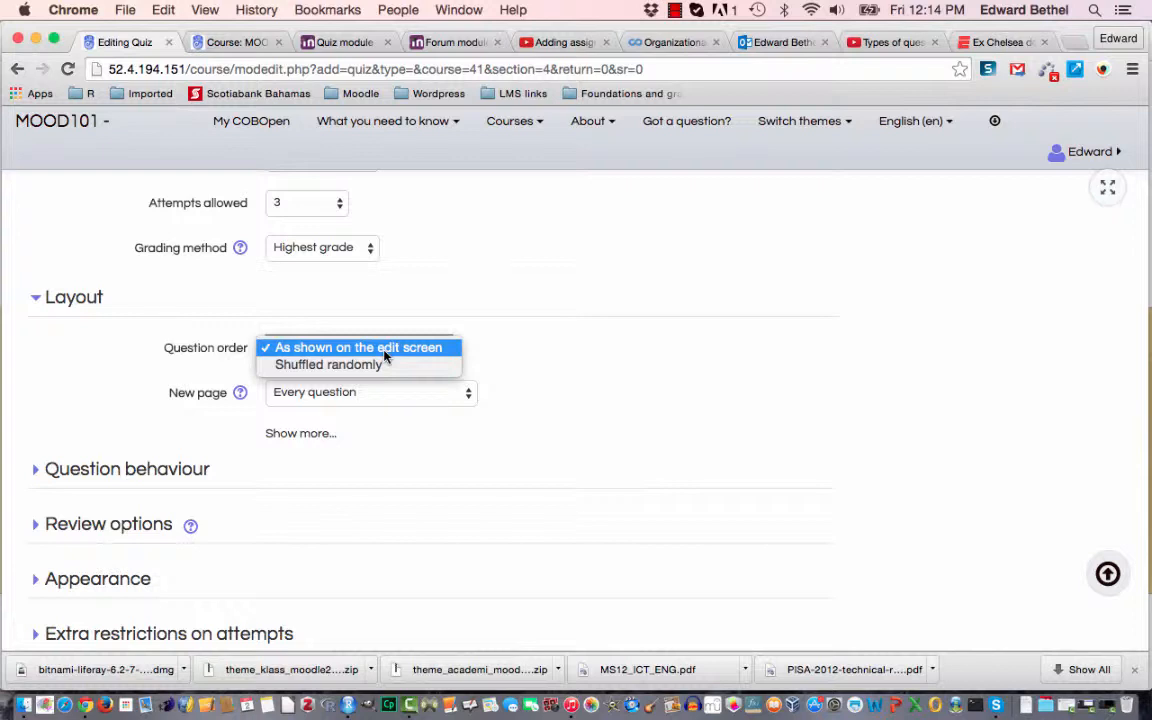
click(551, 350)
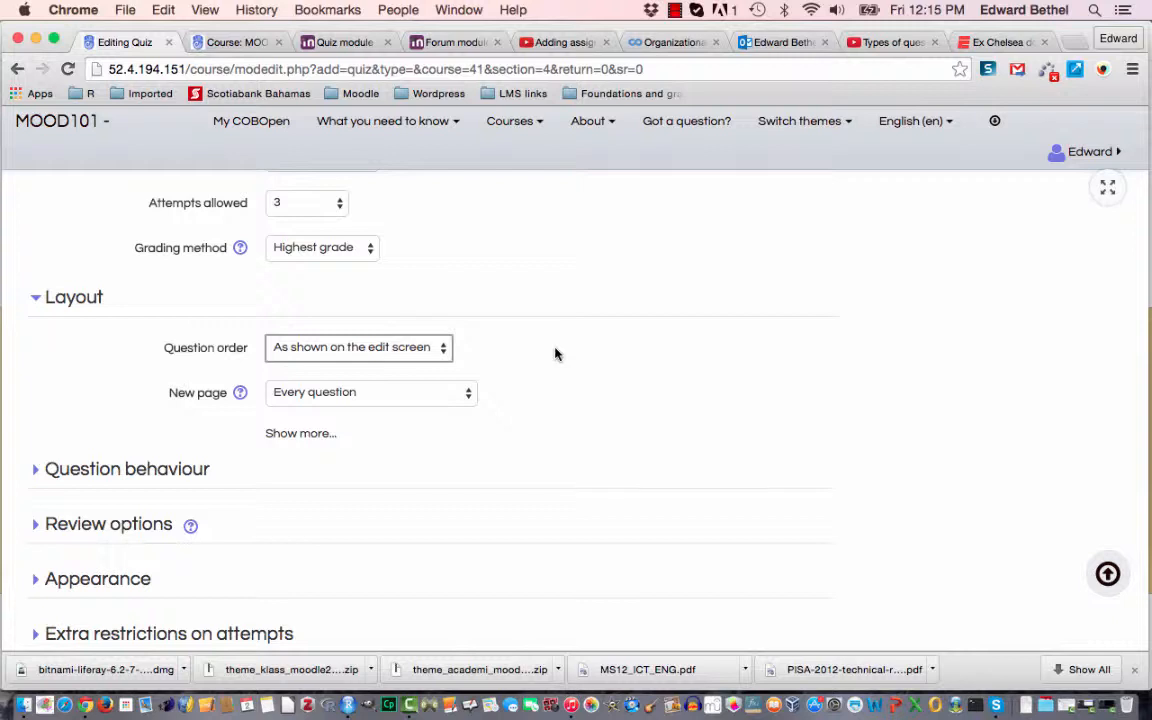
click(418, 394)
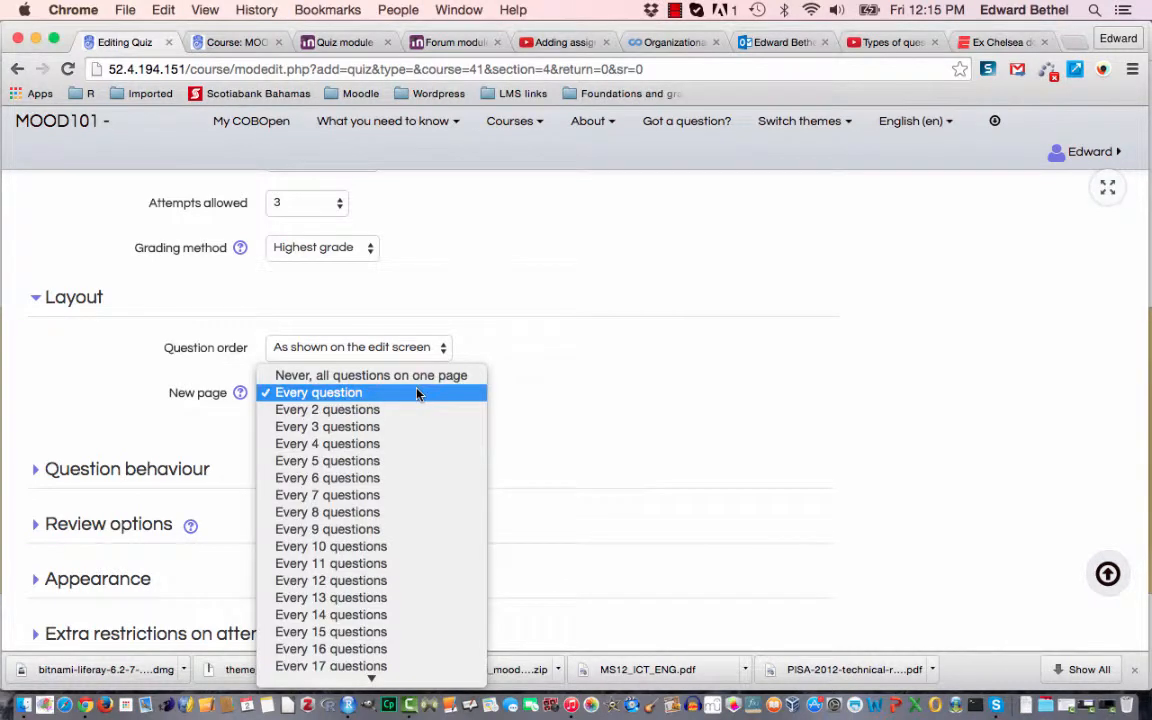
click(425, 550)
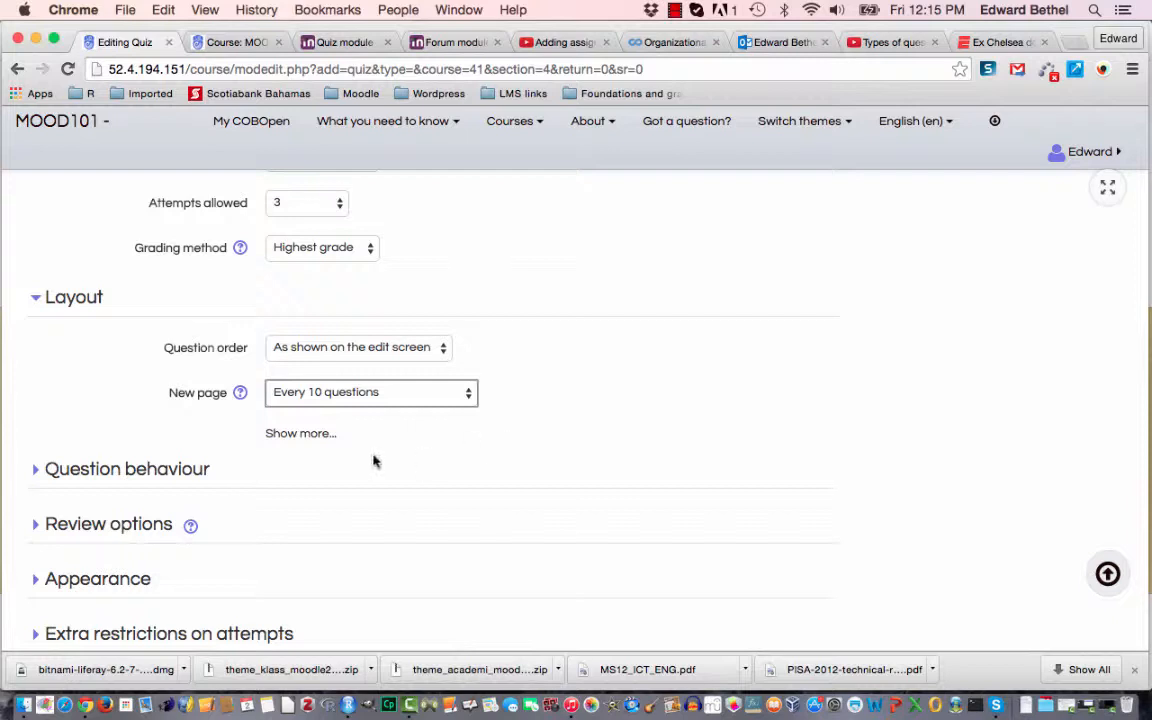
Reveal the additional layout setting and check the navigation method options, keeping Free.
click(300, 434)
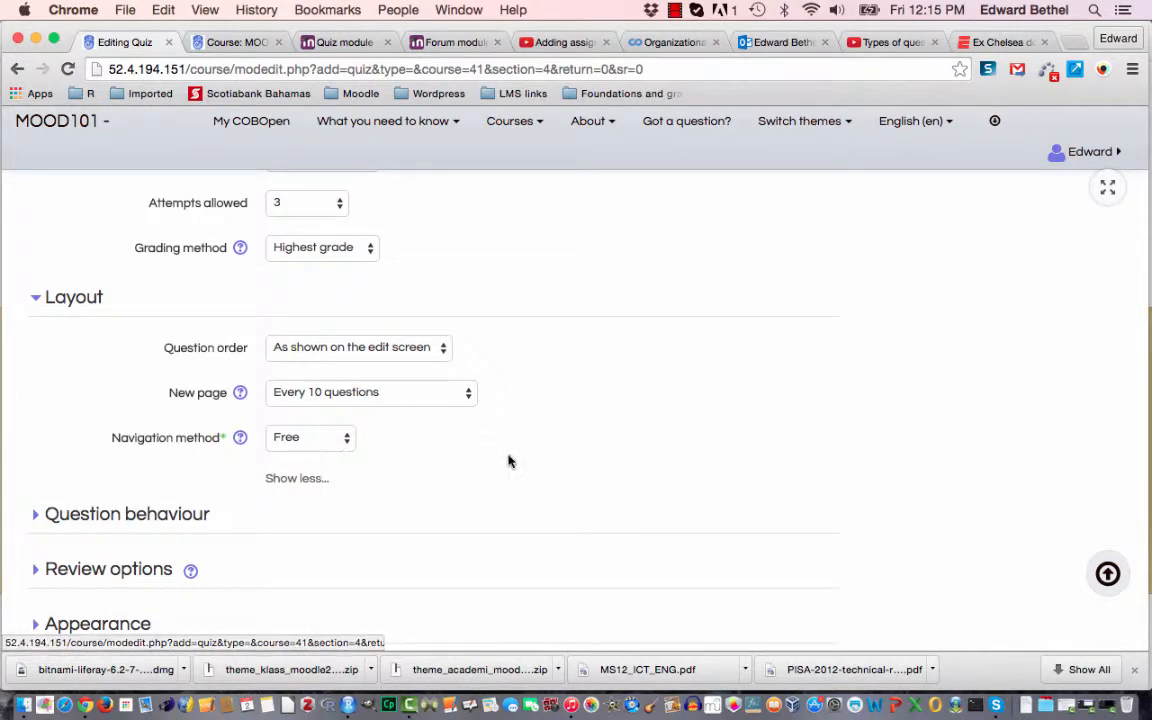
click(329, 445)
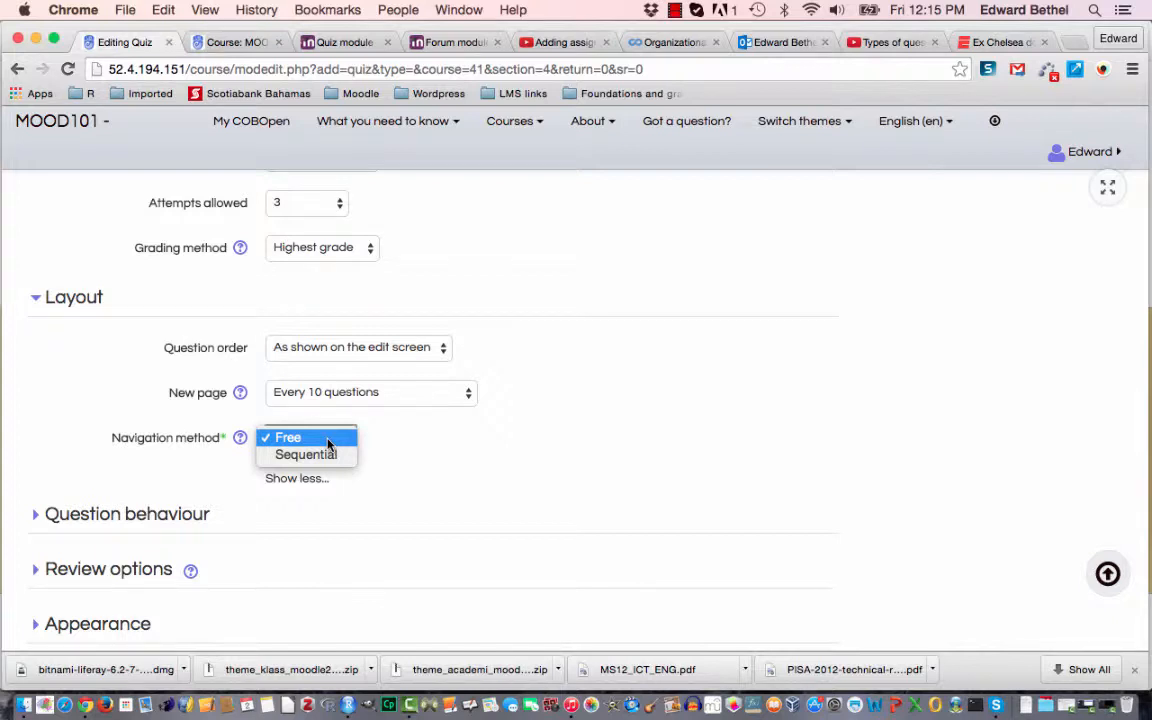
click(318, 438)
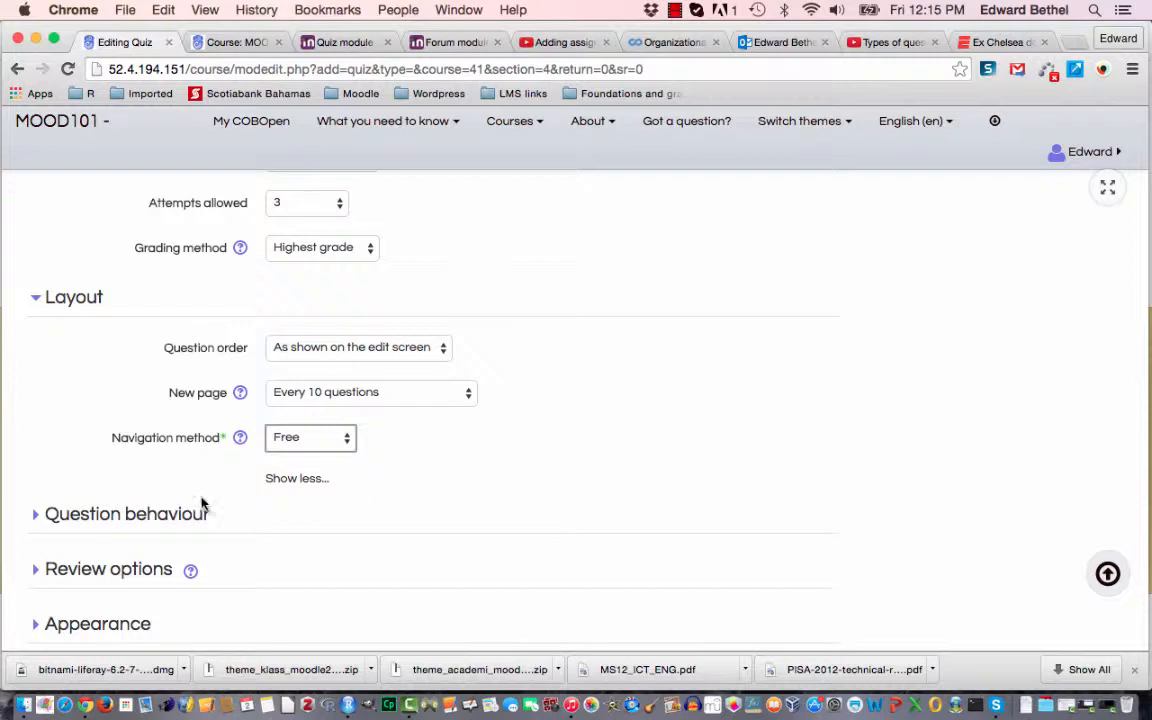
Switch shuffling within questions to No and restore it to Yes in the question behaviour settings.
scroll(194, 500, down, 2)
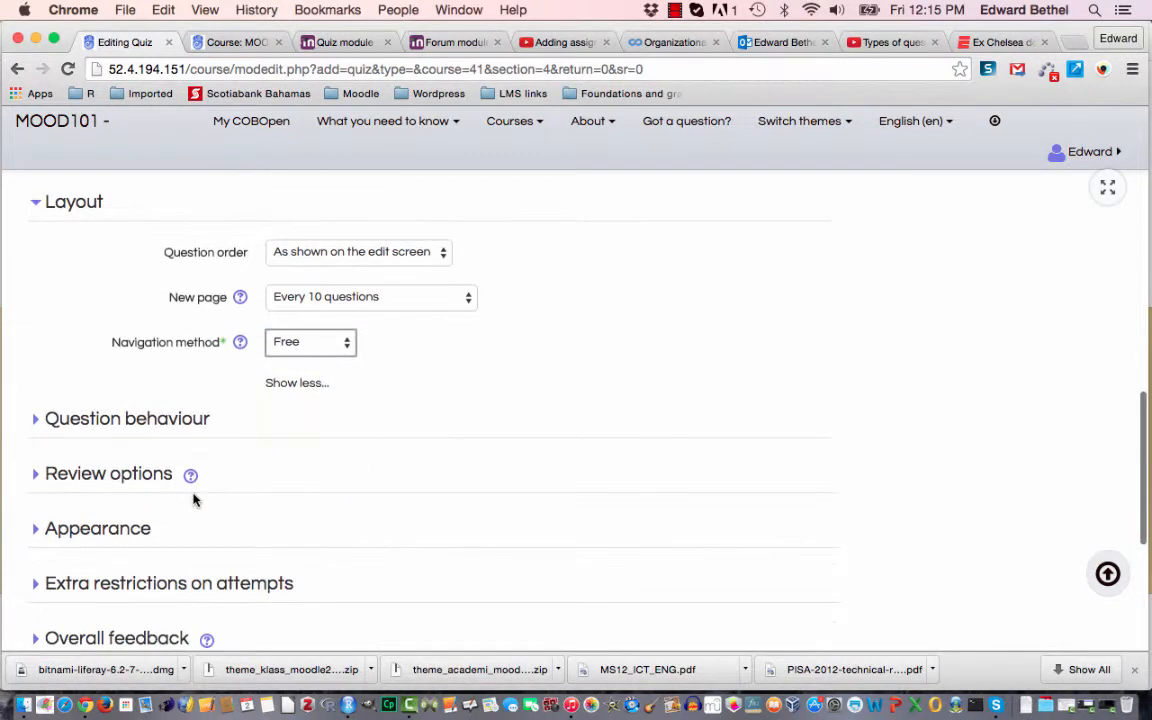
click(193, 424)
scroll(515, 425, down, 3)
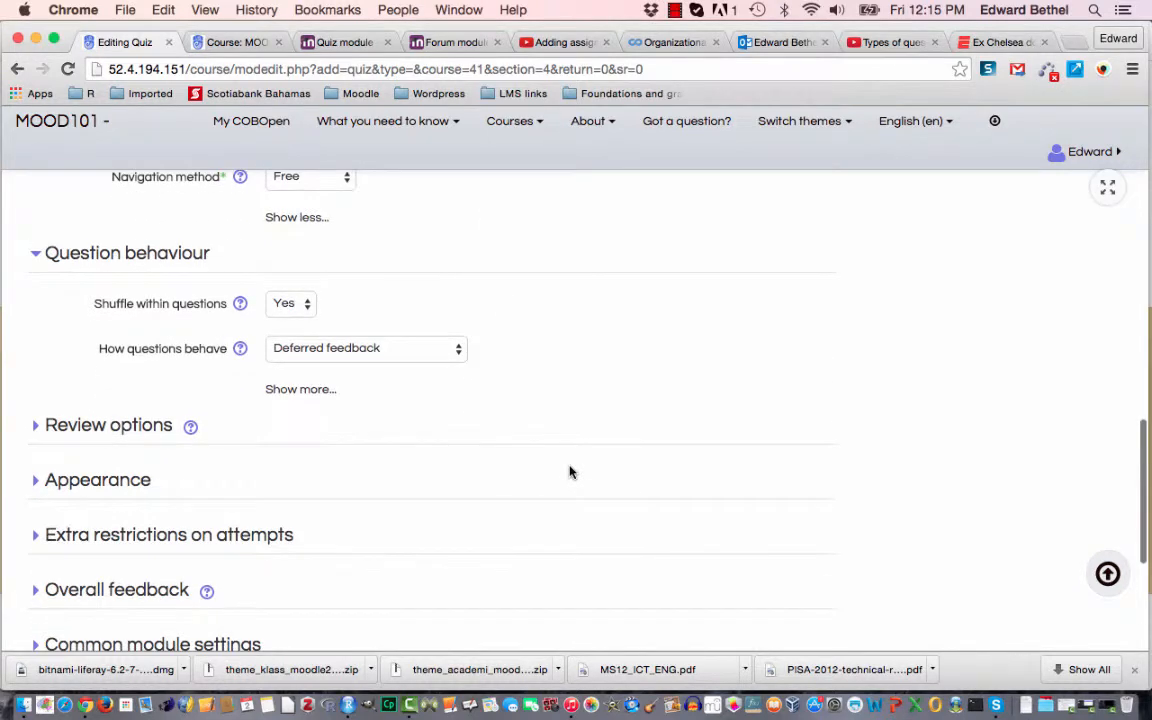
click(307, 316)
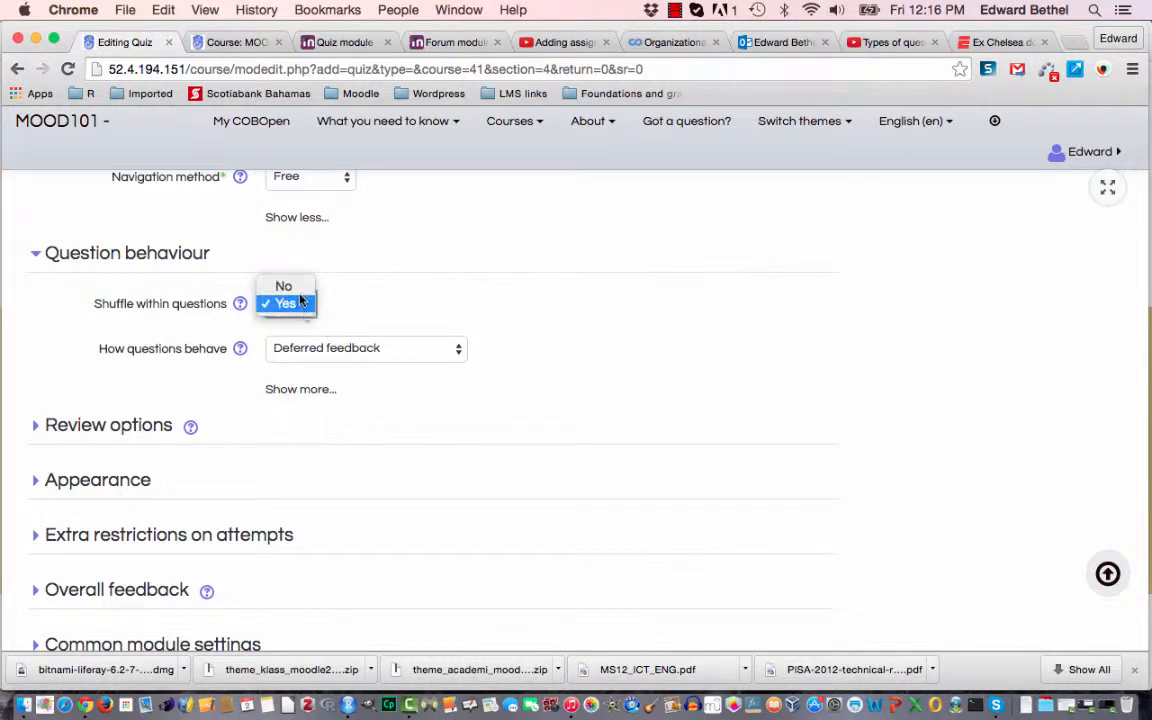
click(298, 289)
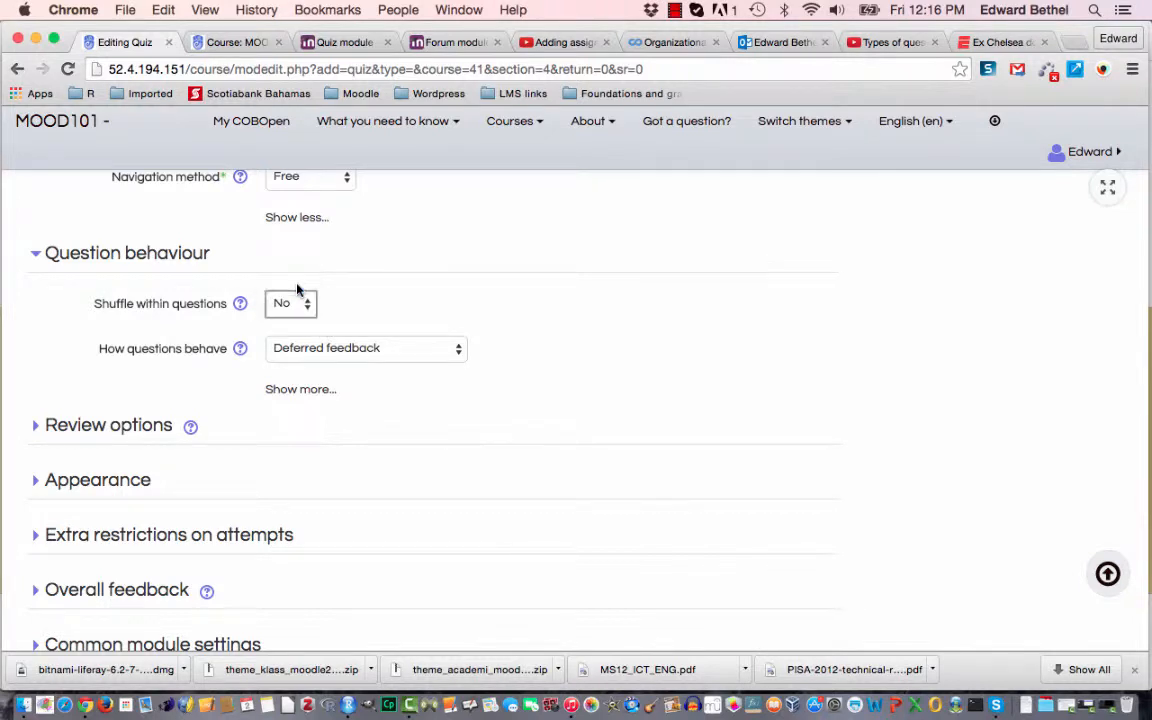
click(301, 302)
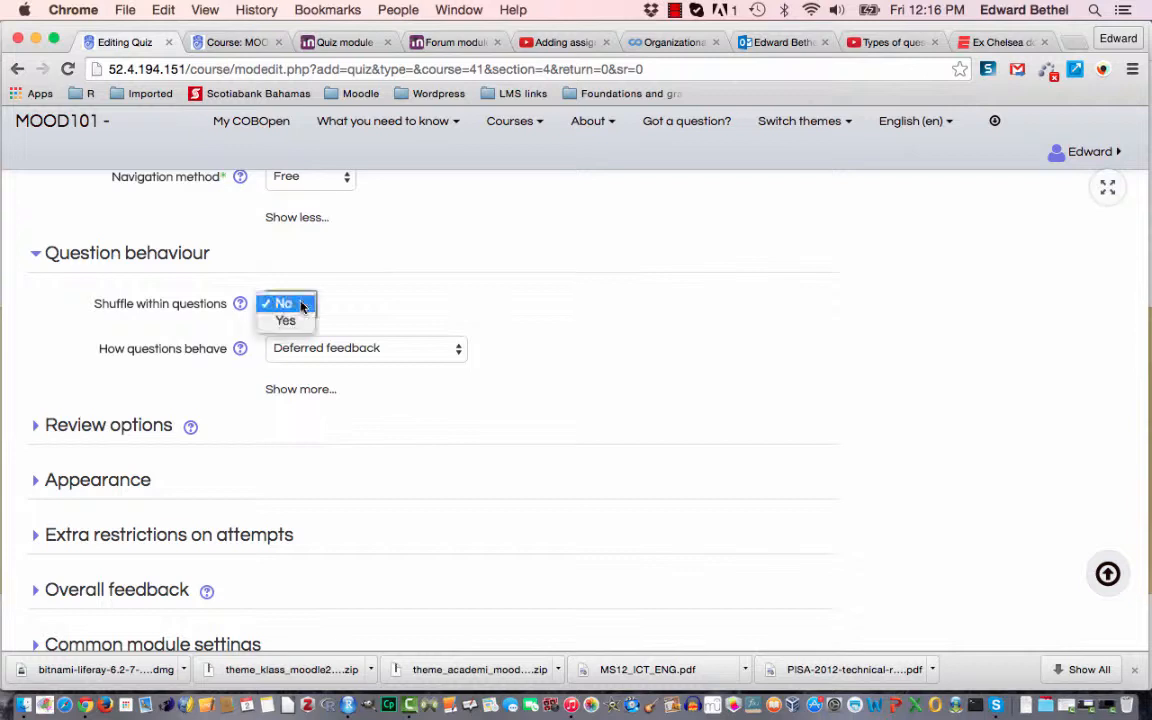
click(301, 321)
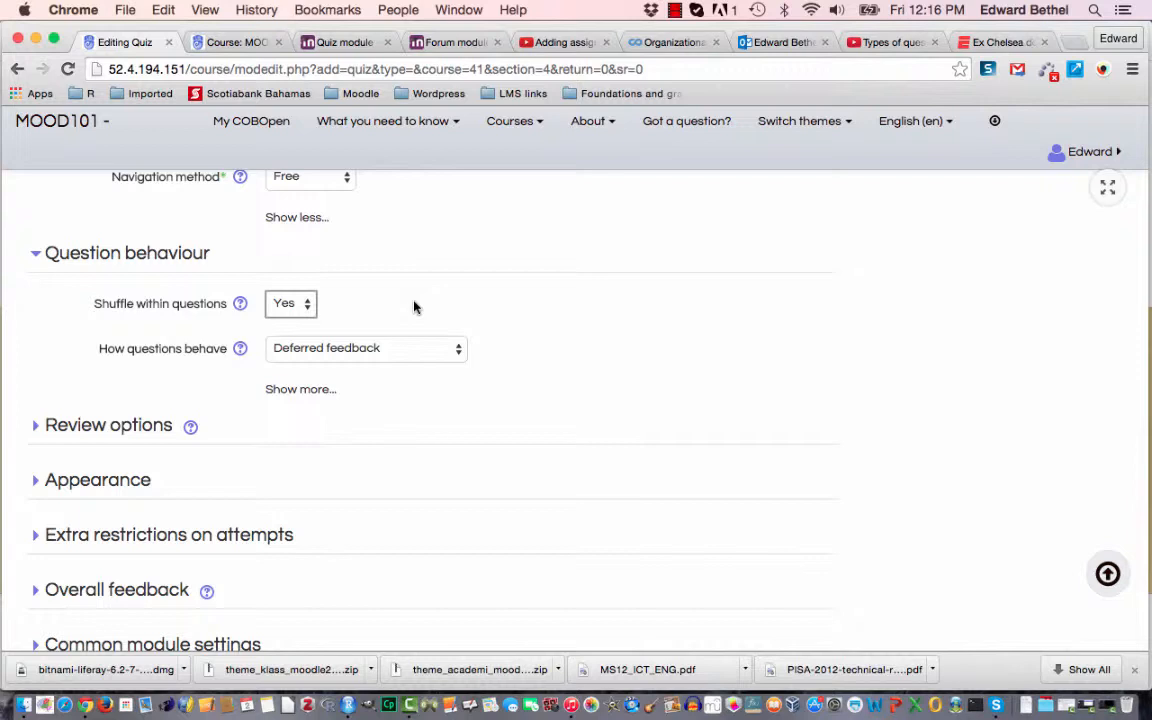
Check the available question behaviours, keeping Deferred feedback, and reveal the additional question behaviour setting.
click(391, 364)
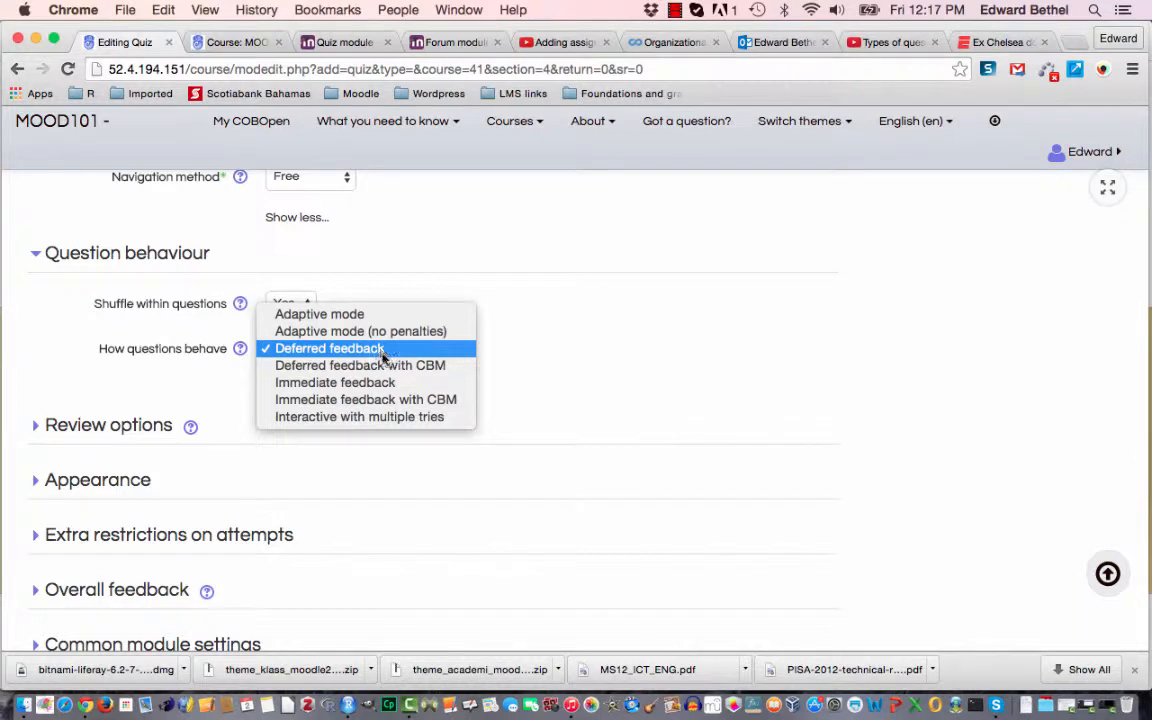
click(528, 369)
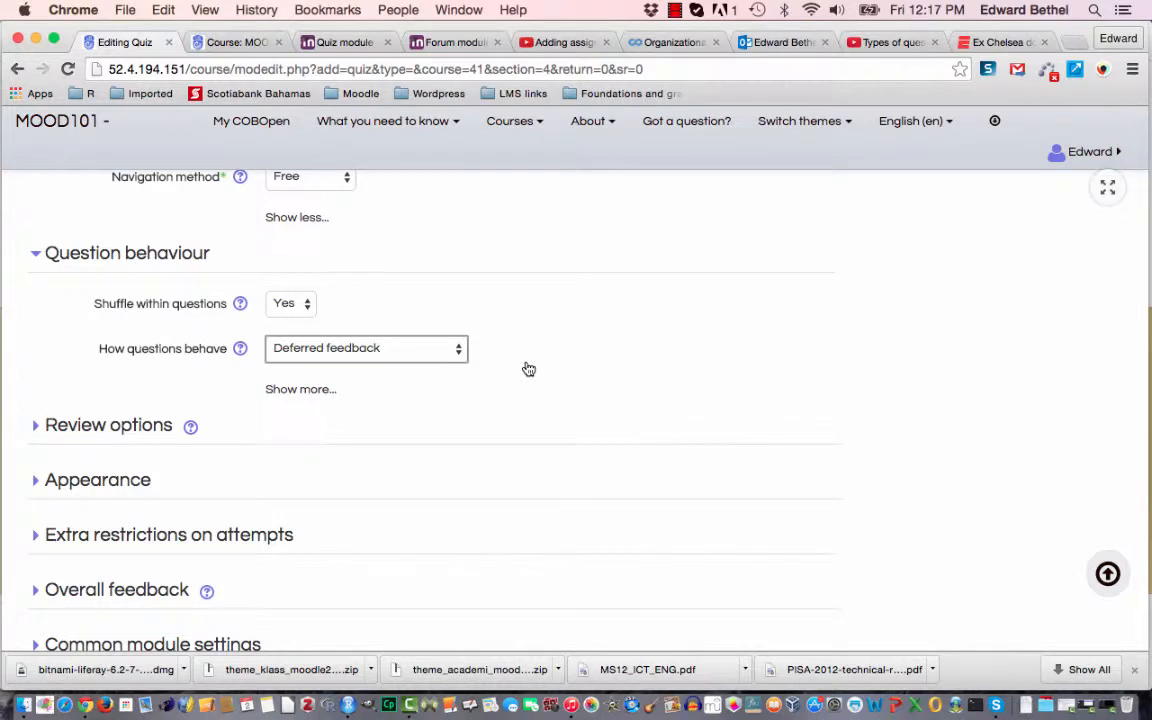
click(285, 390)
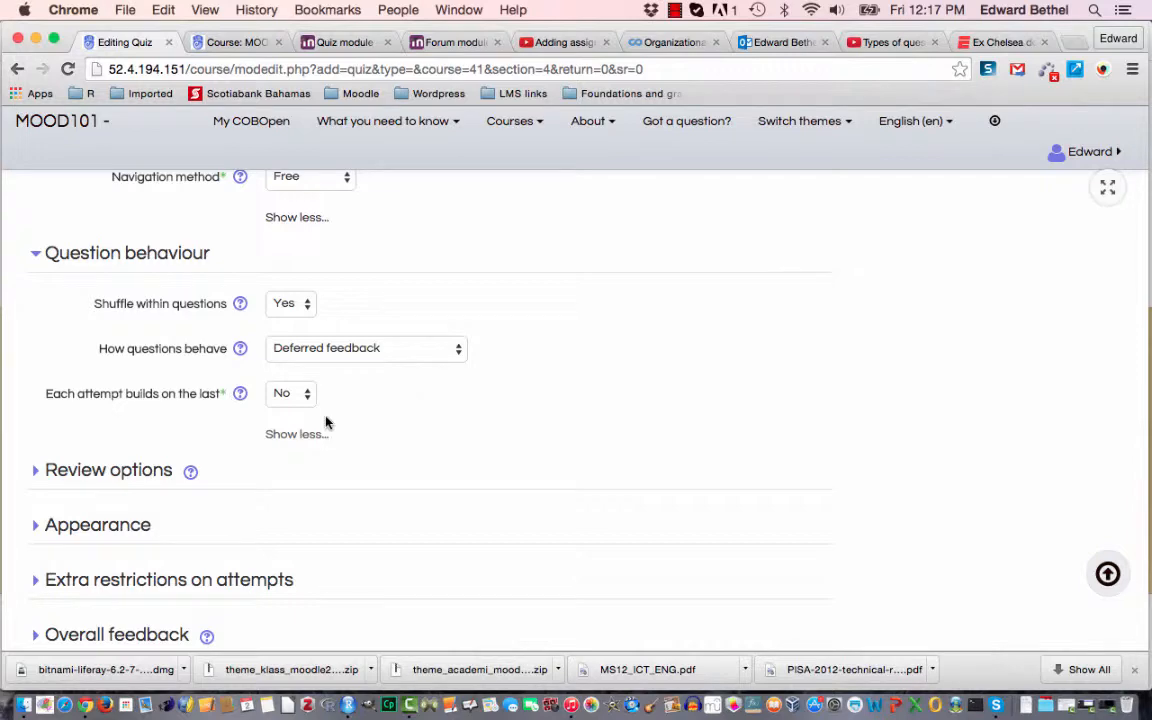
Look through the quiz's review options and appearance settings, leaving the appearance section collapsed.
click(116, 470)
scroll(540, 480, down, 5)
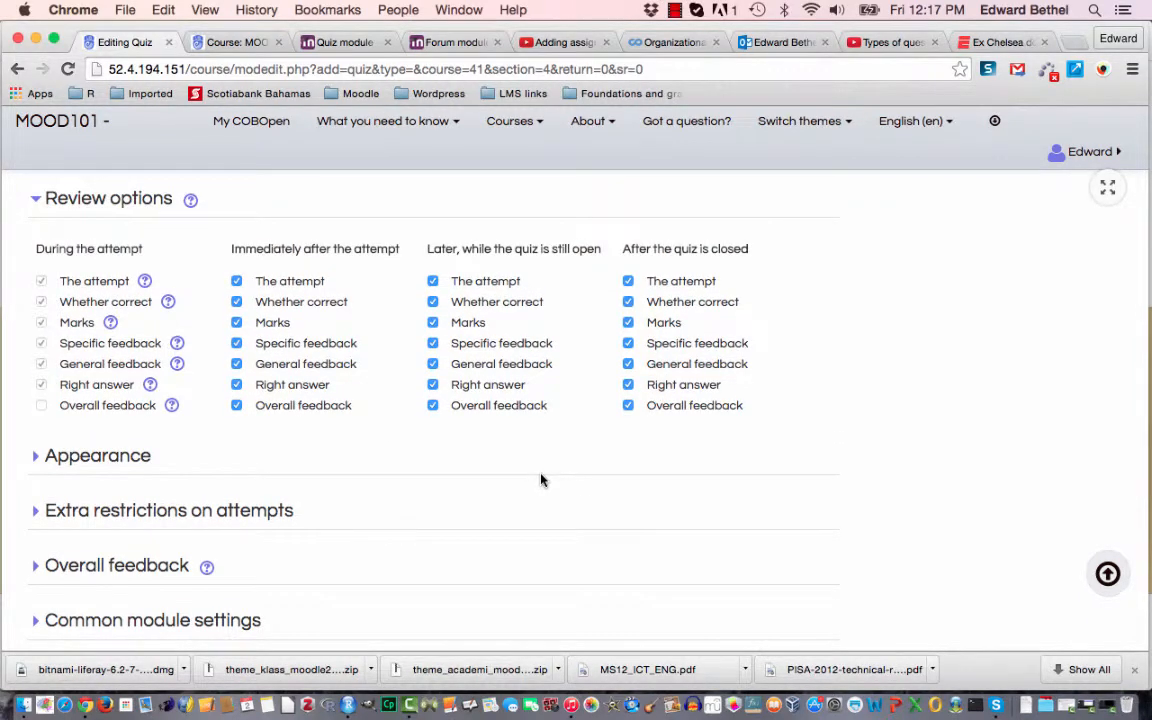
click(112, 455)
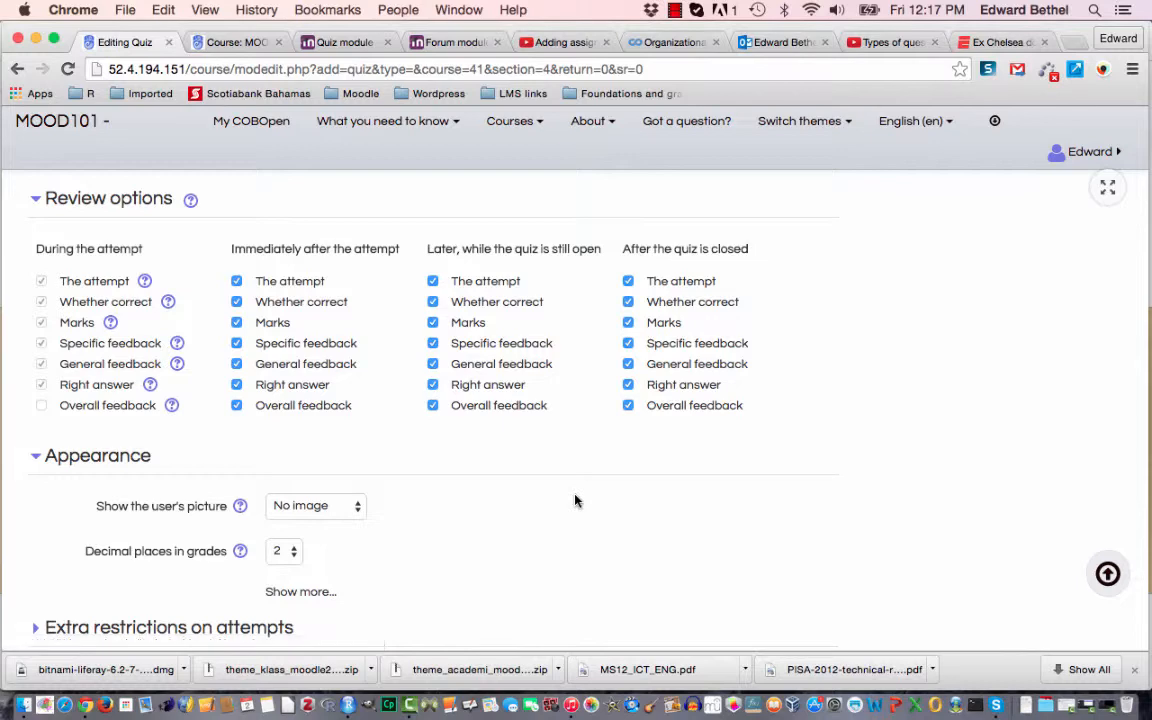
scroll(575, 500, down, 3)
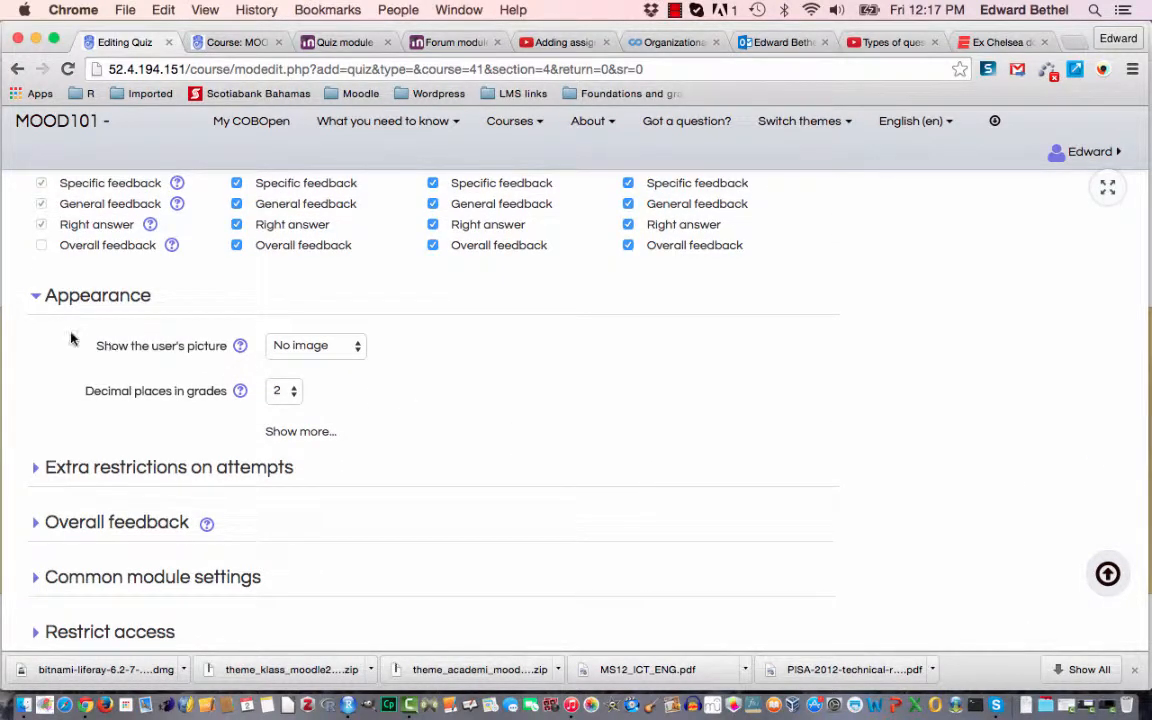
click(54, 302)
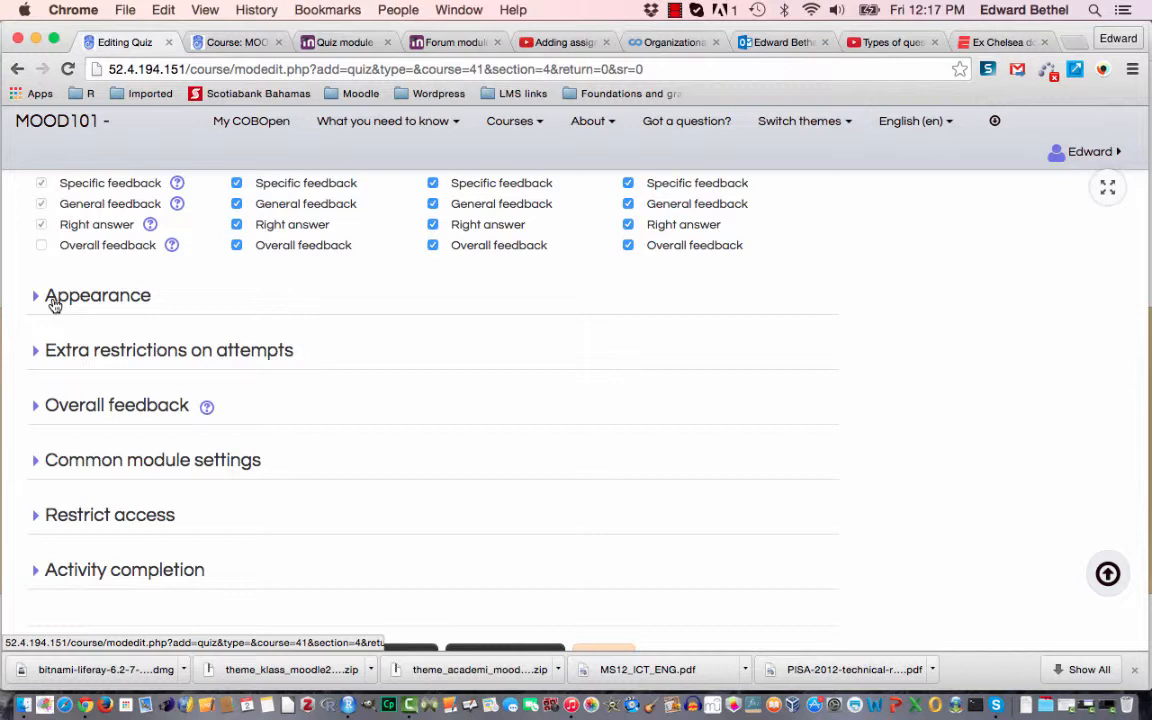
Require students to acknowledge the plagiarism policy before starting an attempt in the extra restrictions on attempts.
click(103, 356)
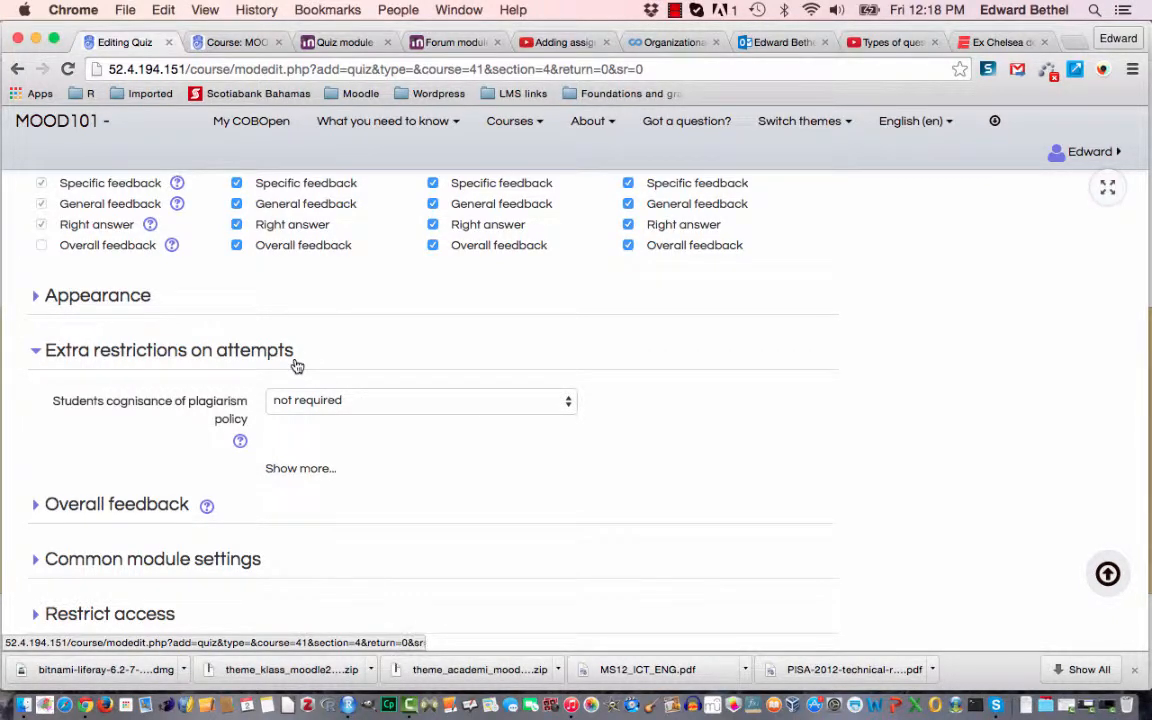
click(320, 413)
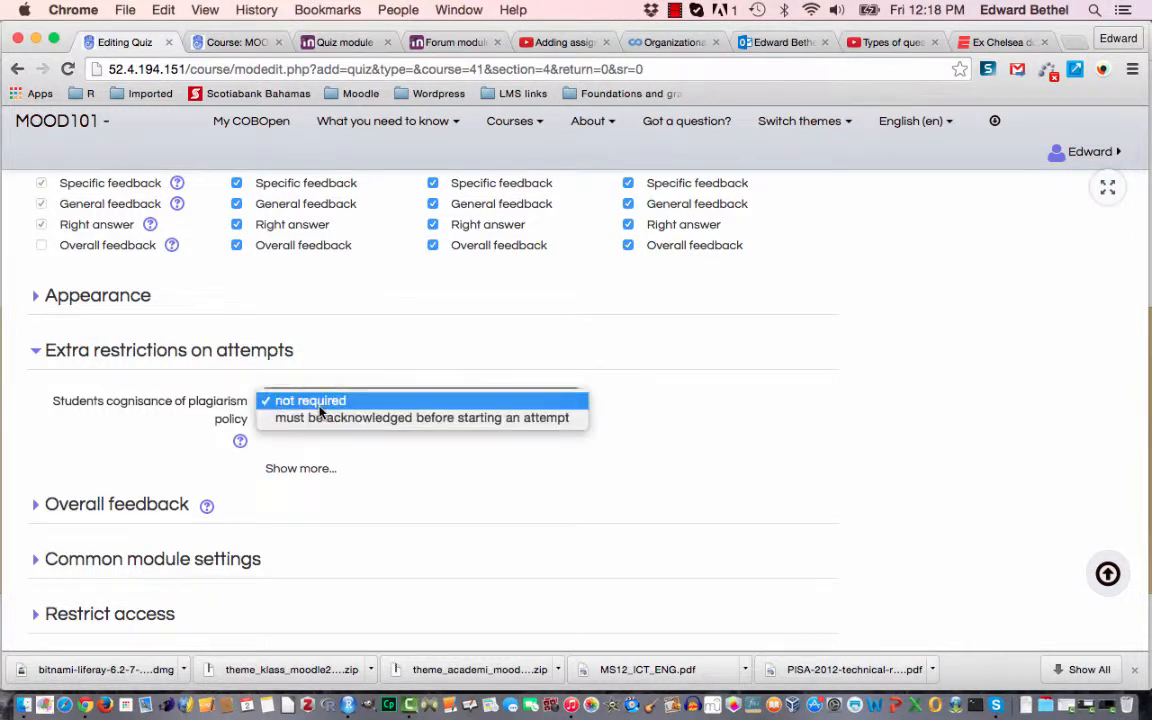
click(326, 417)
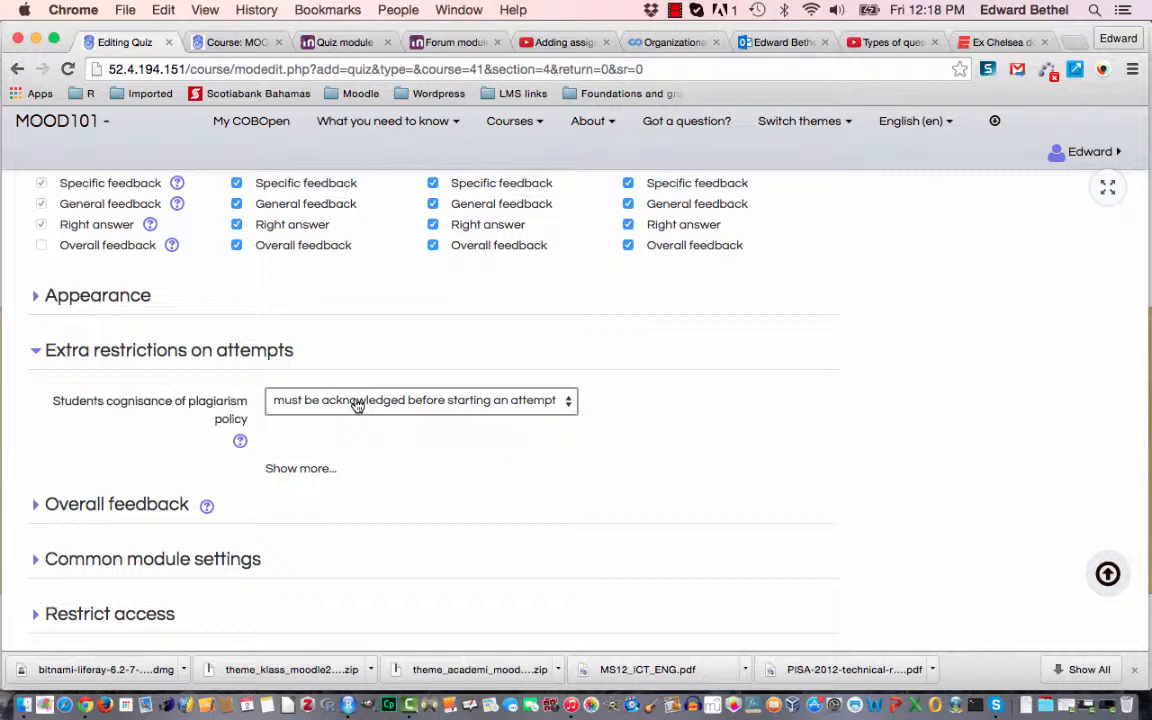
Reveal the additional attempt restrictions and enable an enforced delay of 1 day between the 1st and 2nd attempts.
click(316, 469)
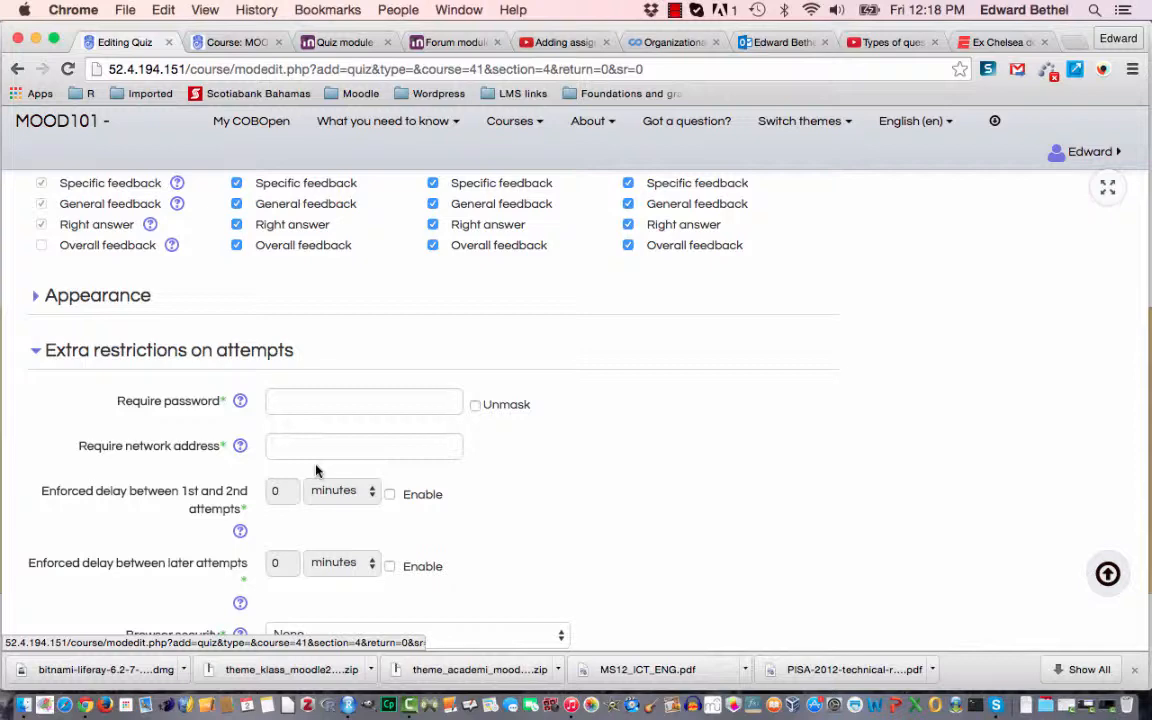
scroll(540, 471, down, 2)
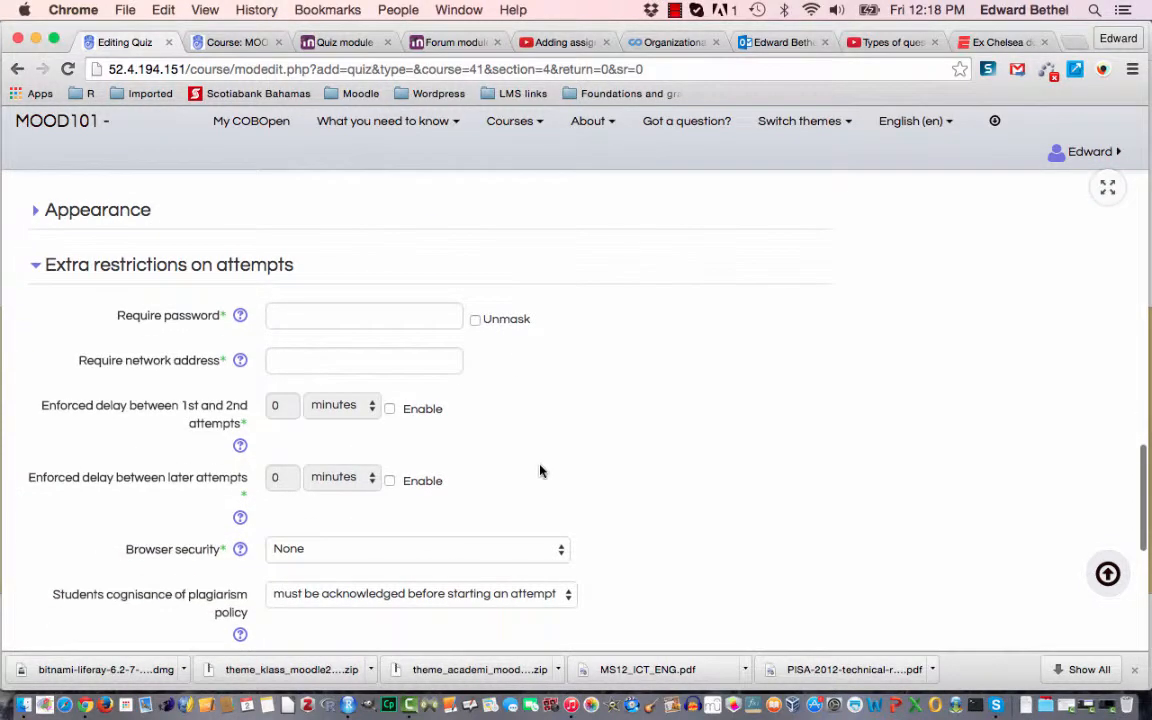
scroll(540, 471, down, 1)
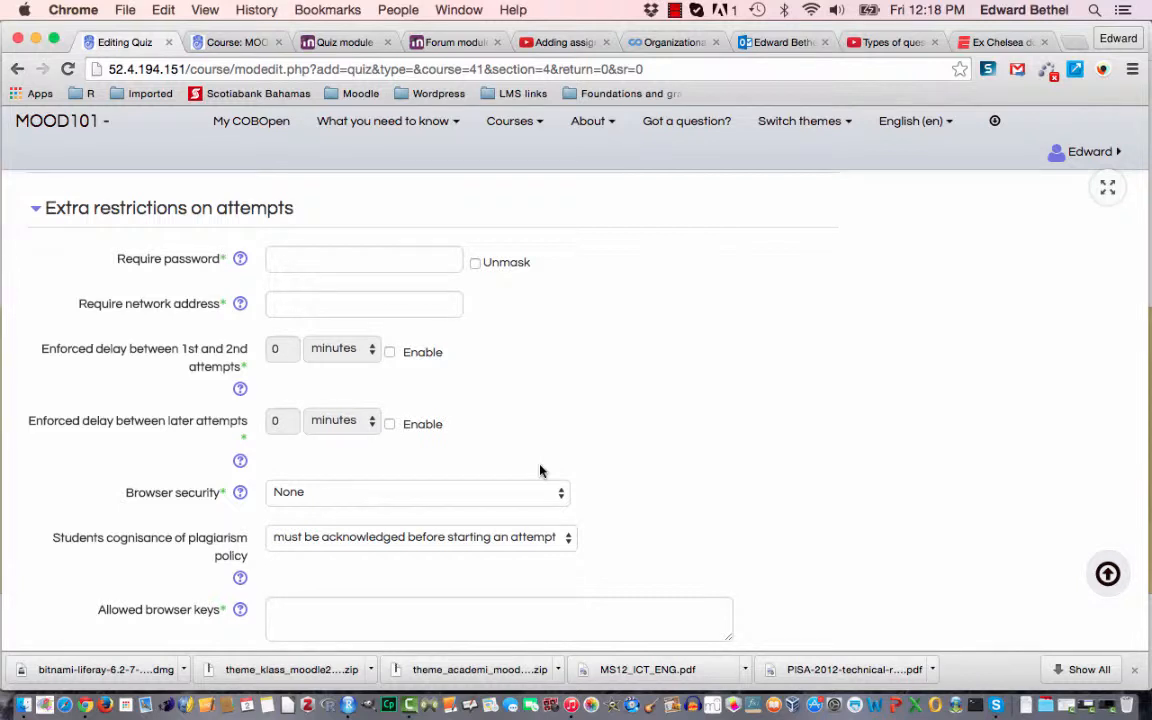
click(391, 354)
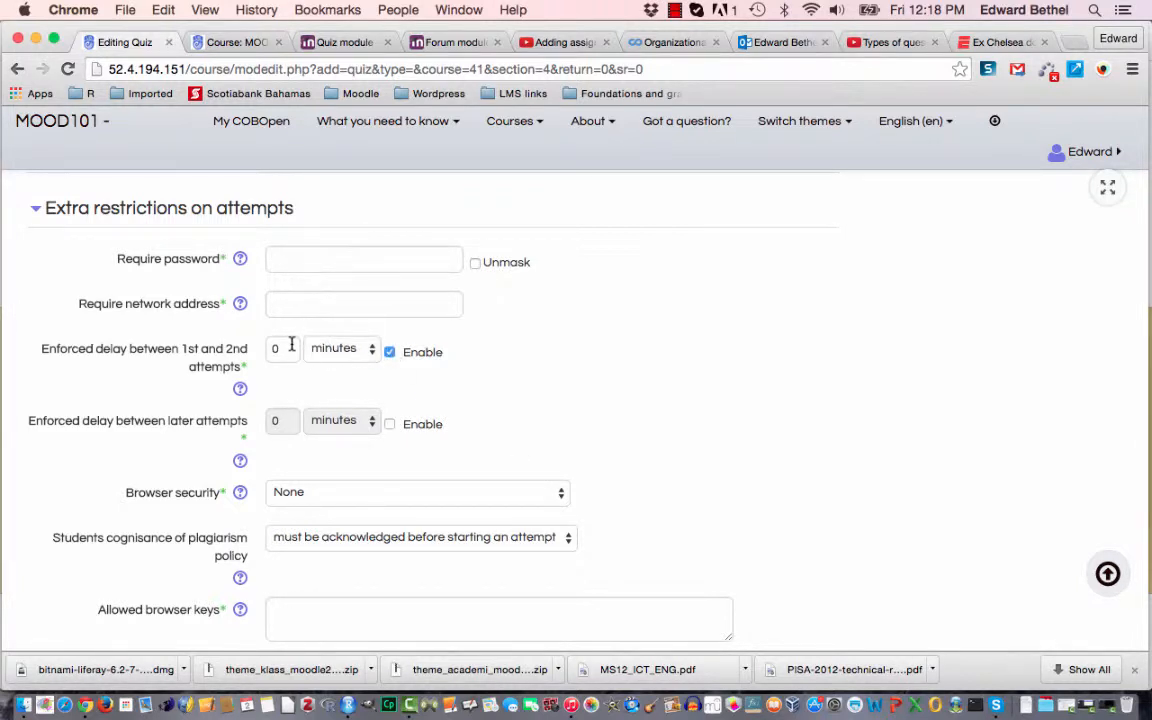
click(354, 355)
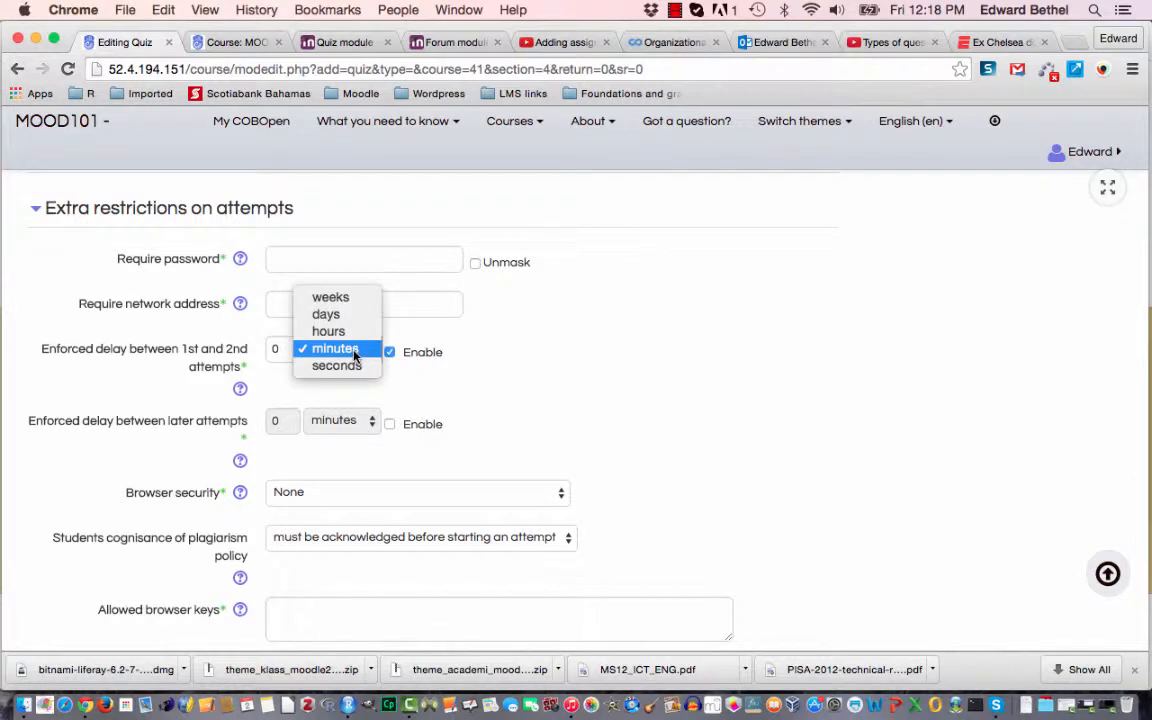
click(327, 311)
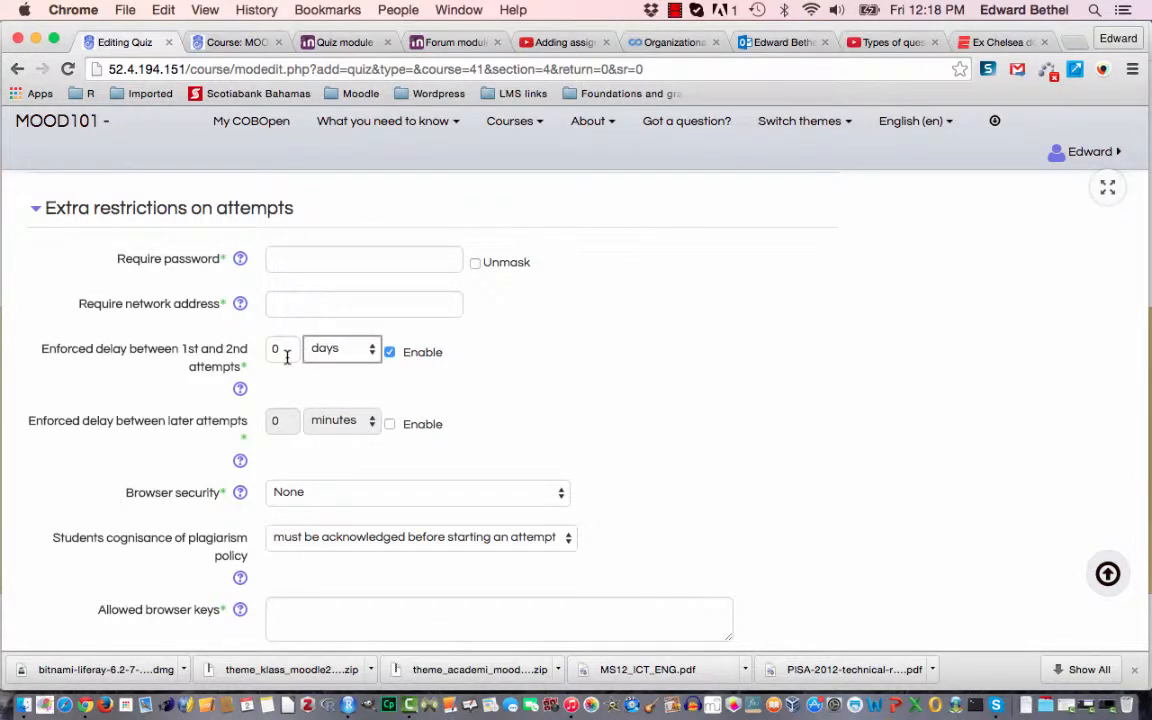
click(286, 354)
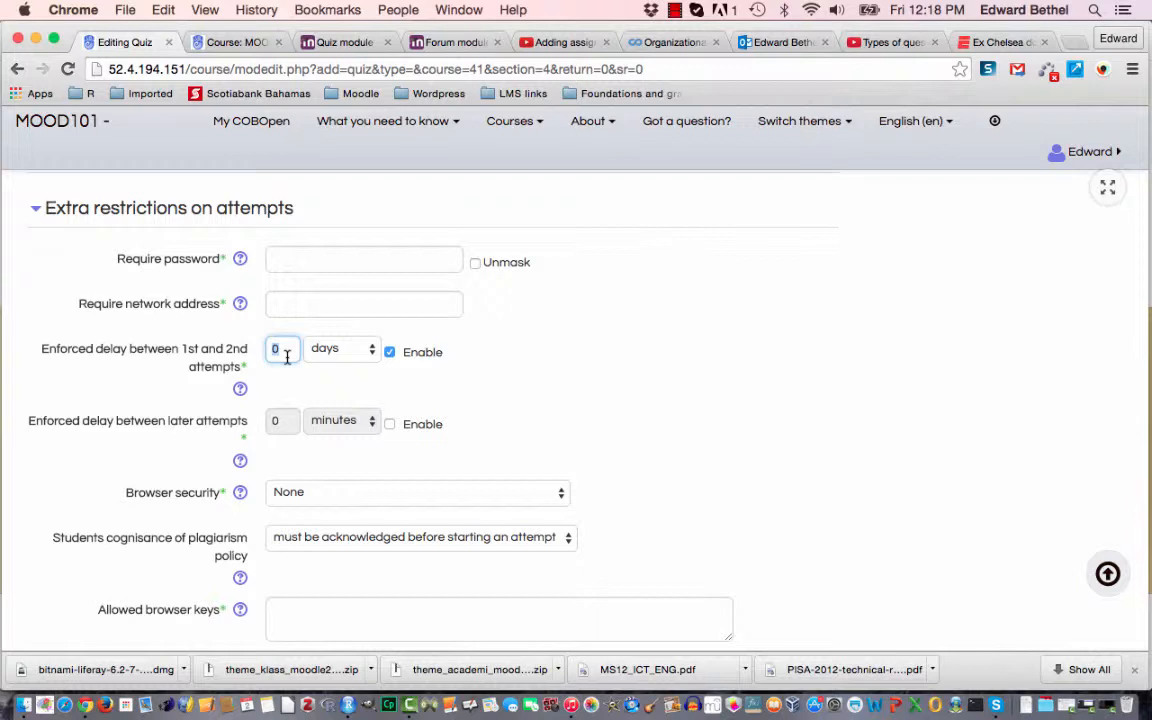
text(1)
click(548, 418)
Check the browser security options for quiz attempts, keeping None.
scroll(548, 418, down, 4)
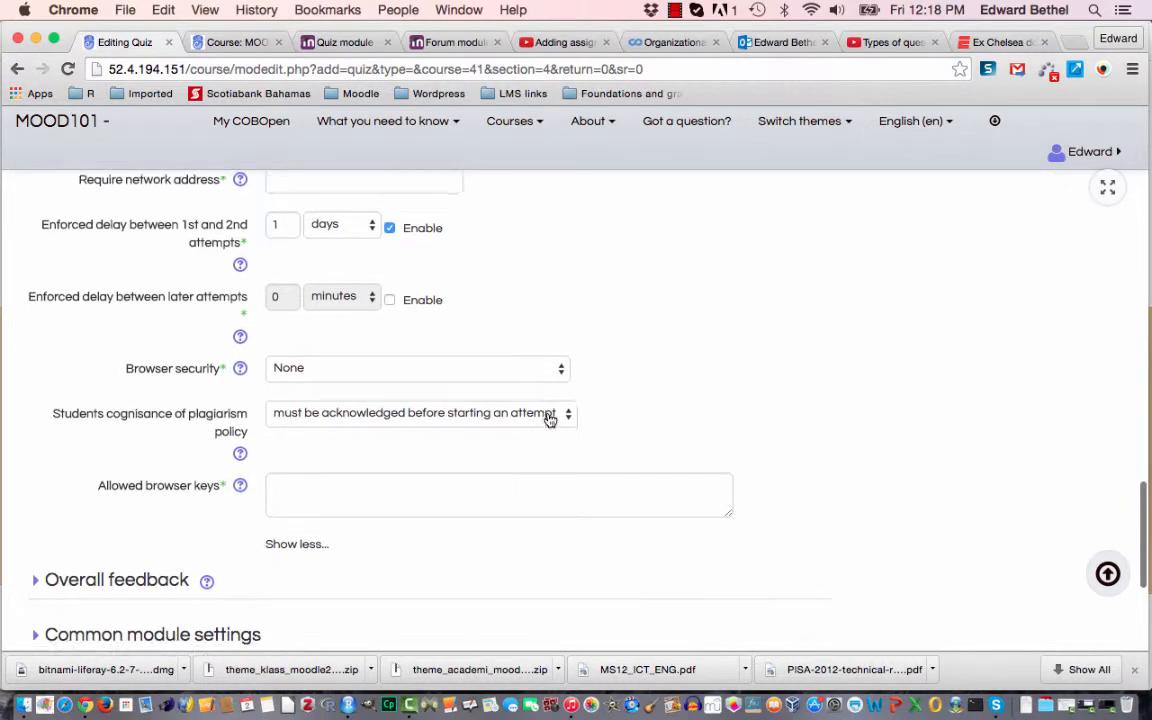
click(537, 312)
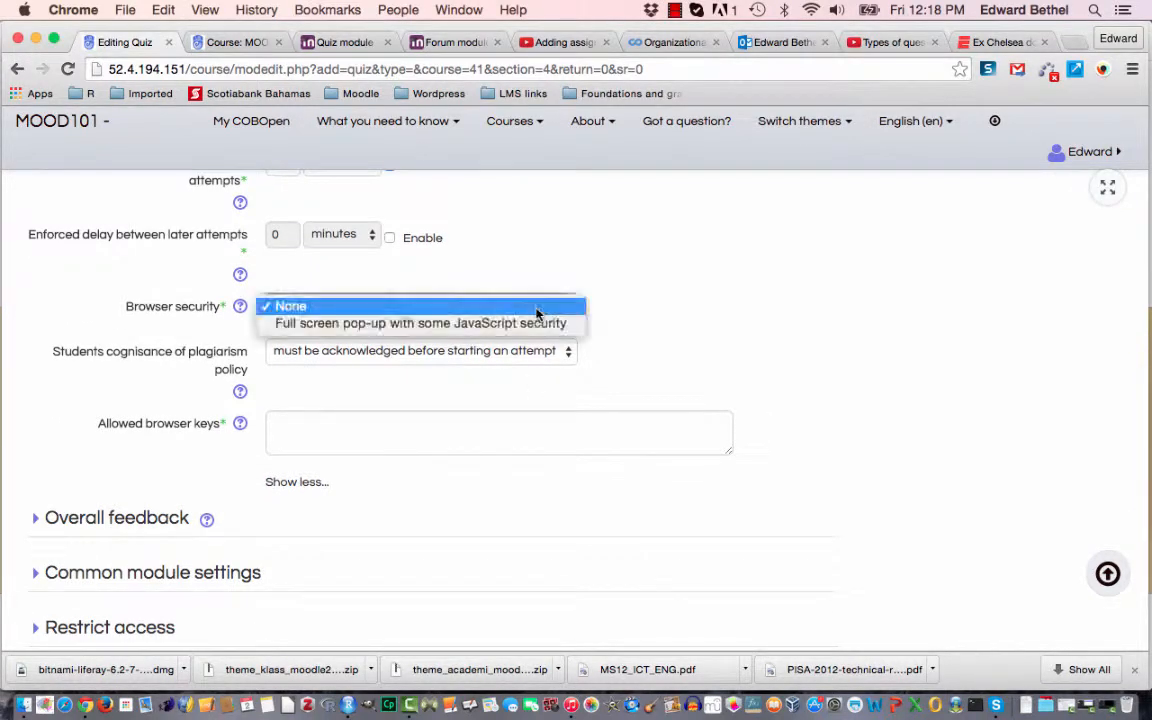
click(682, 314)
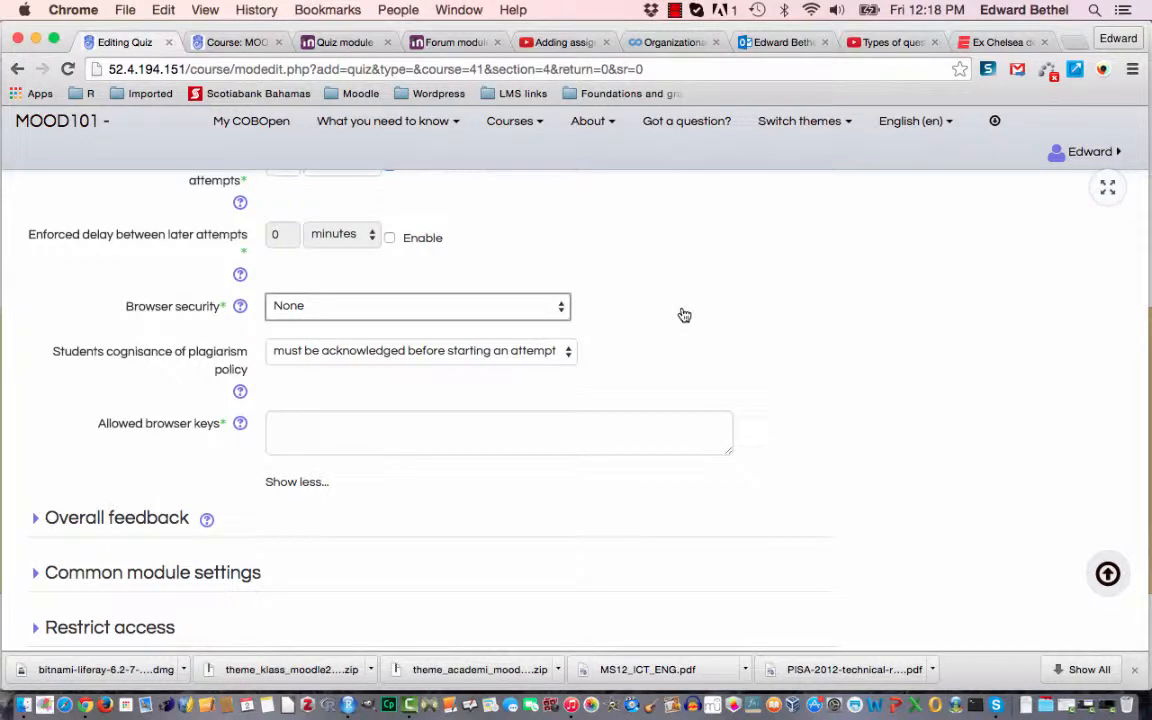
Expand the quiz's overall feedback settings and look through the grade boundary and feedback fields.
scroll(683, 315, down, 1)
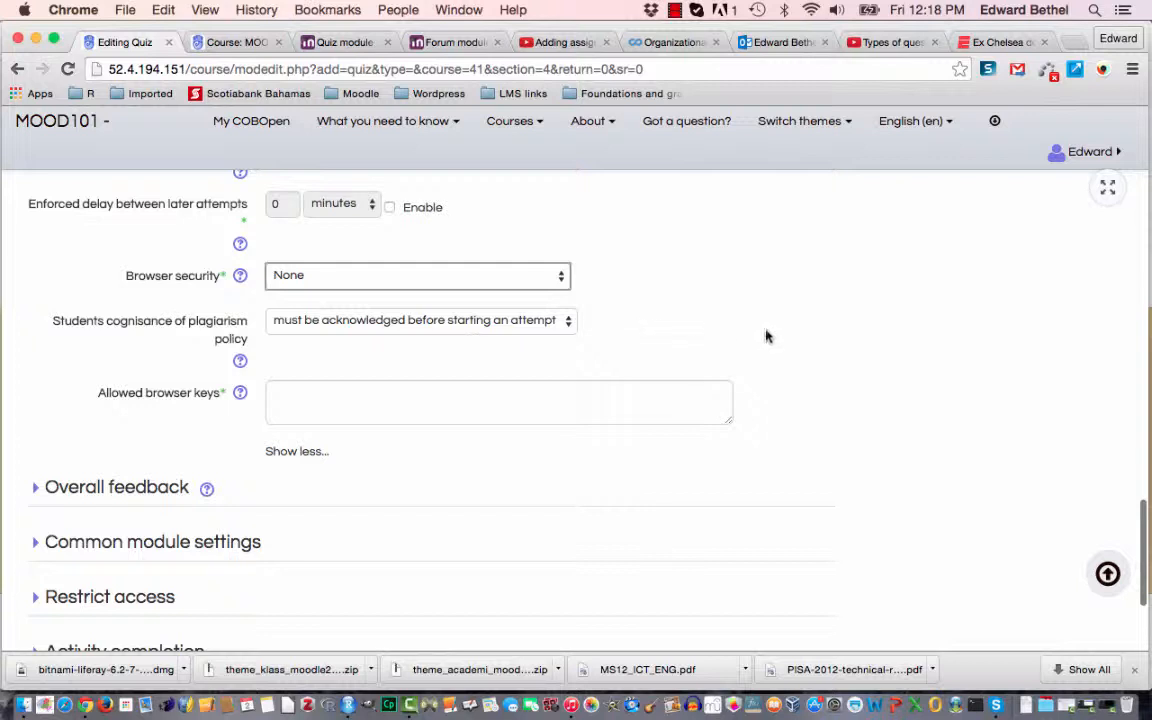
scroll(825, 435, down, 3)
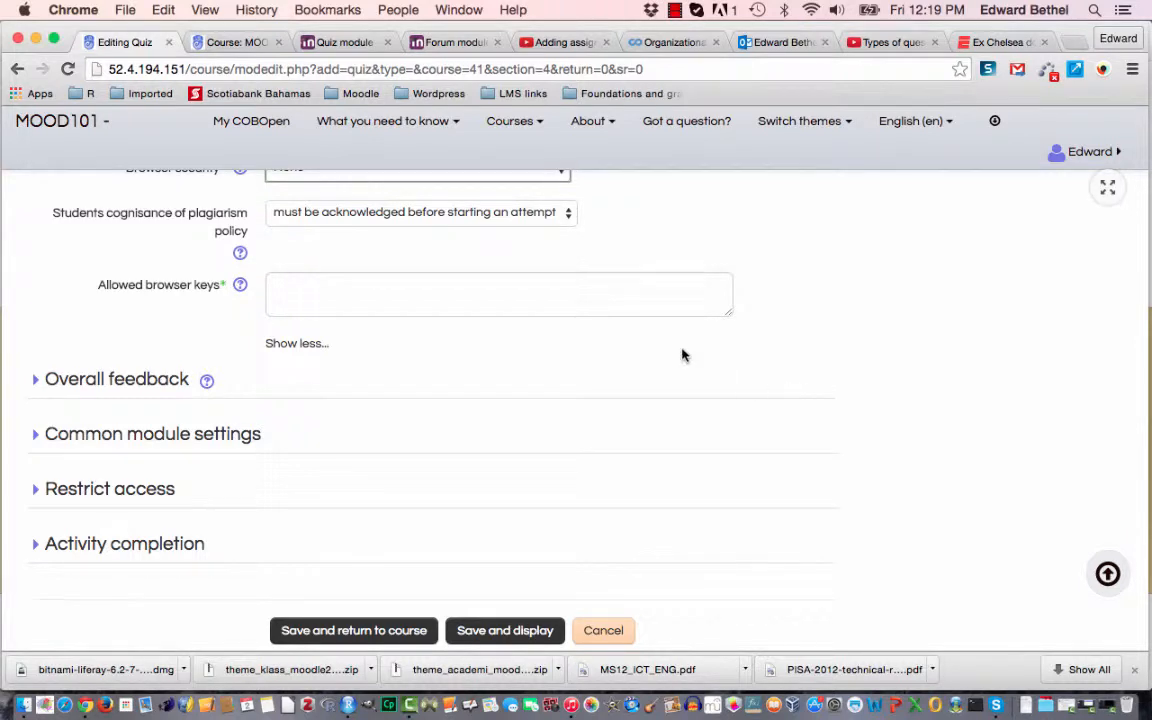
click(141, 381)
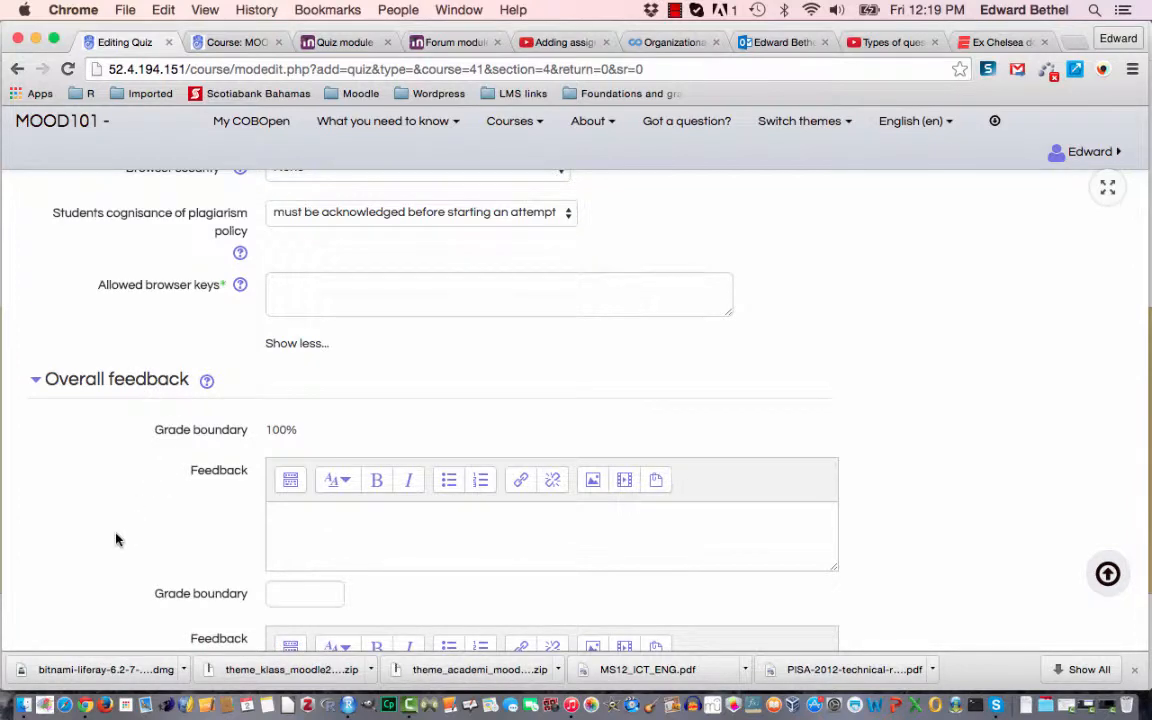
scroll(115, 540, down, 5)
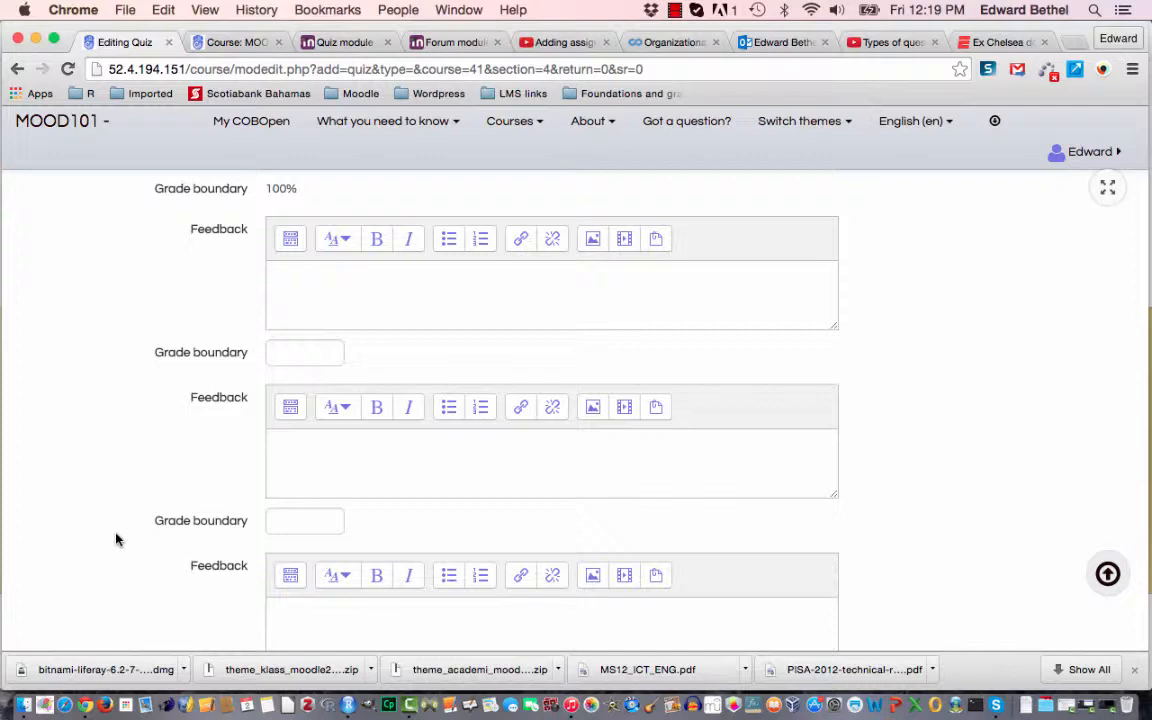
scroll(116, 540, down, 10)
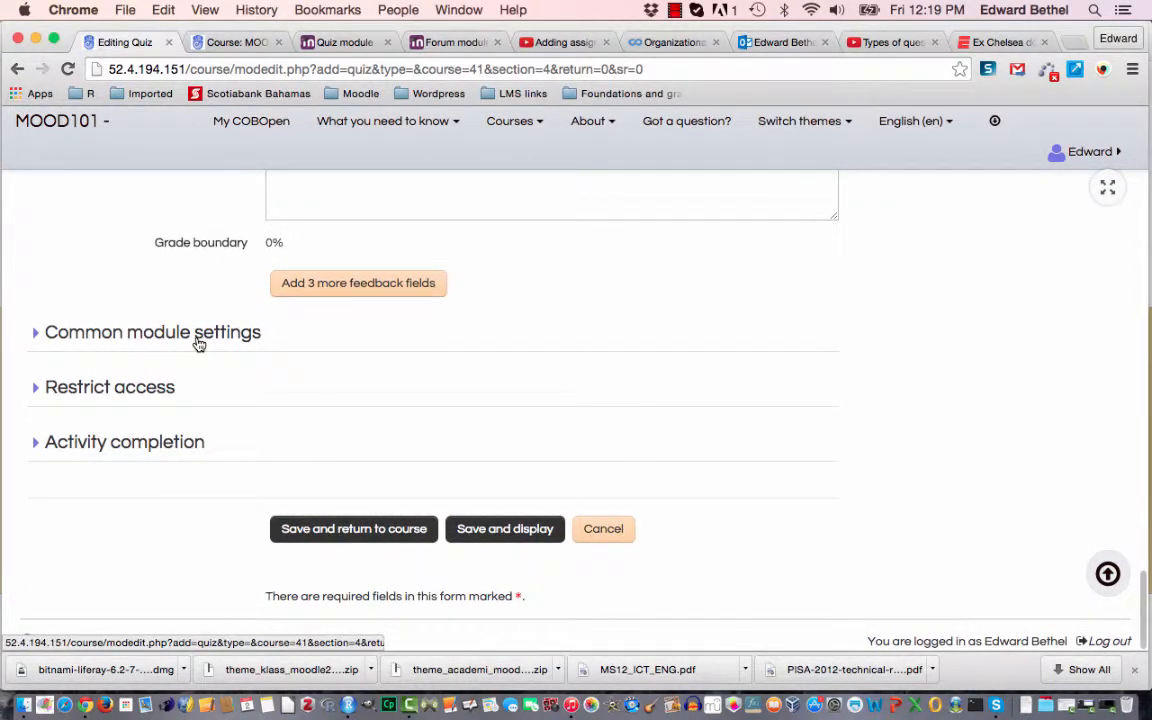
Review the activity completion settings, keeping manual completion by students, and save and display the quiz.
click(172, 443)
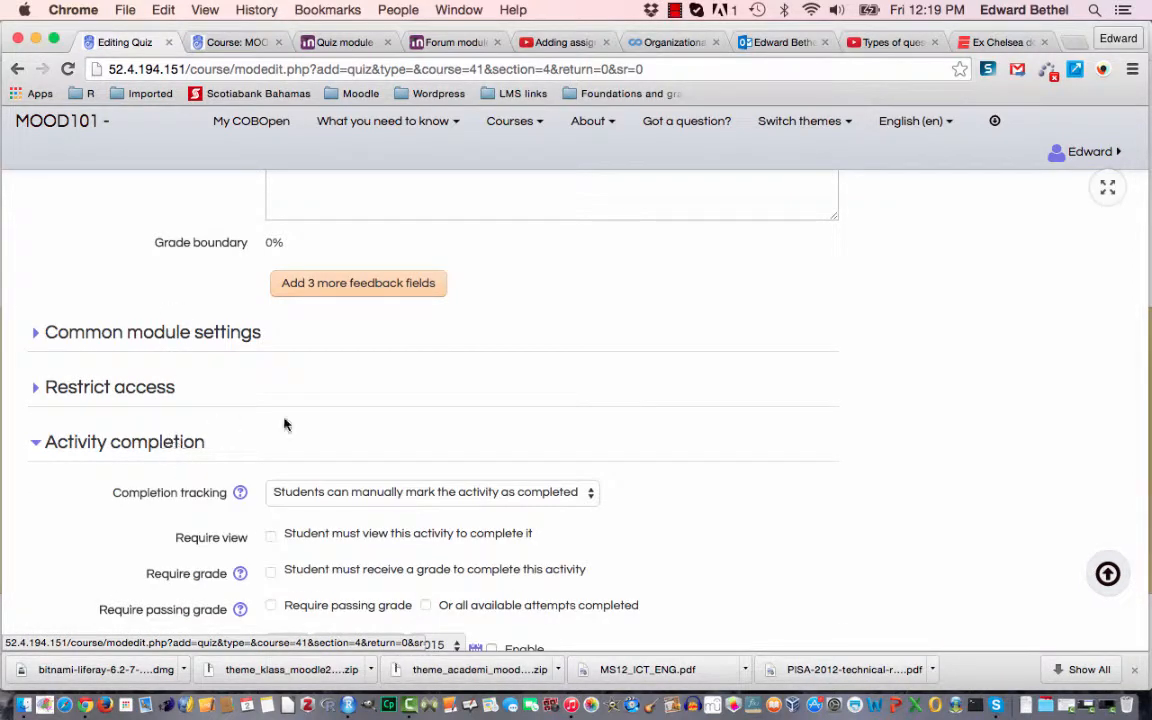
scroll(702, 455, down, 2)
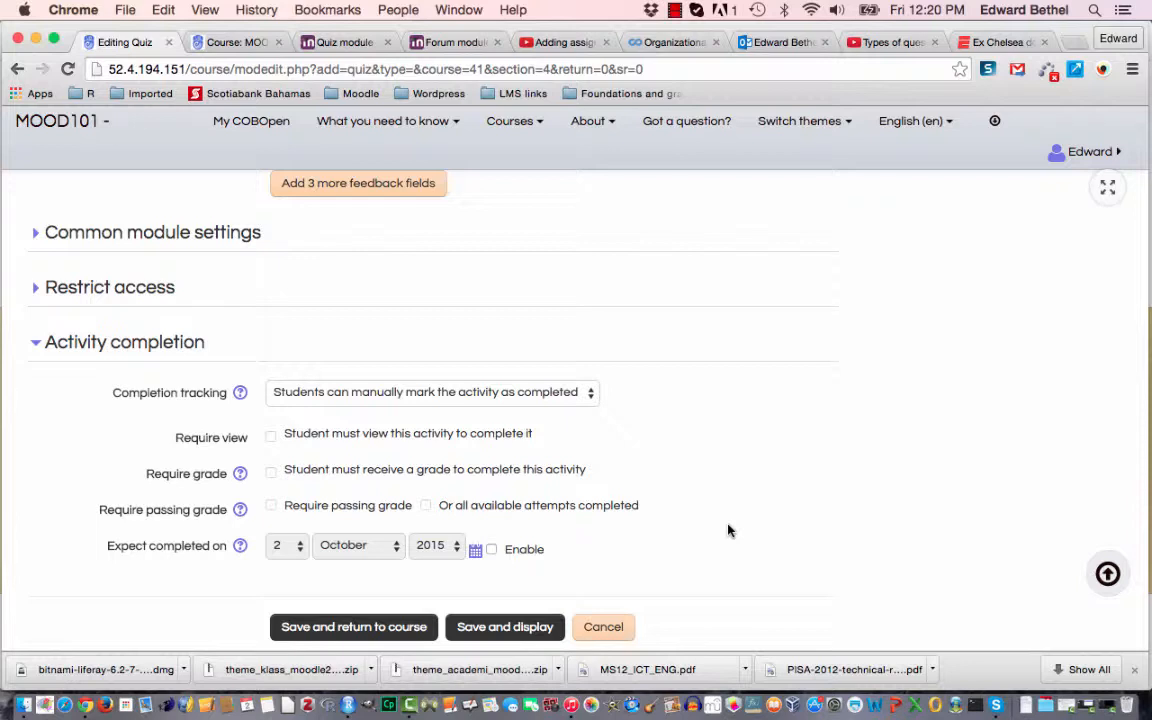
click(516, 627)
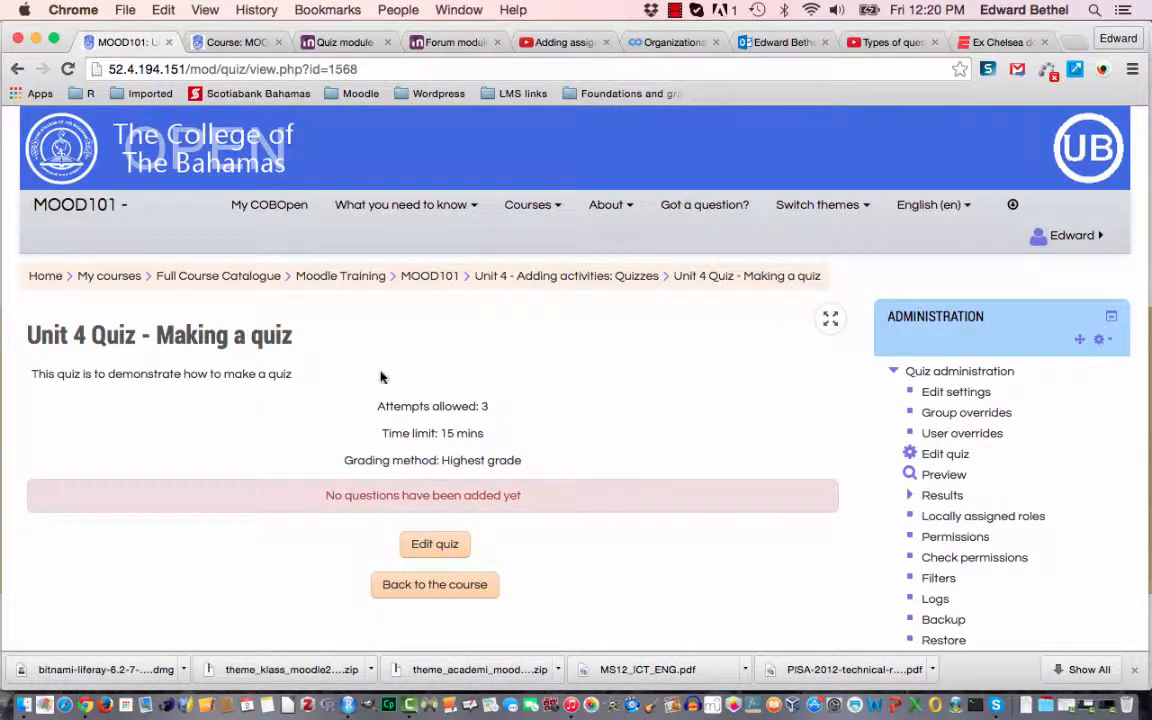